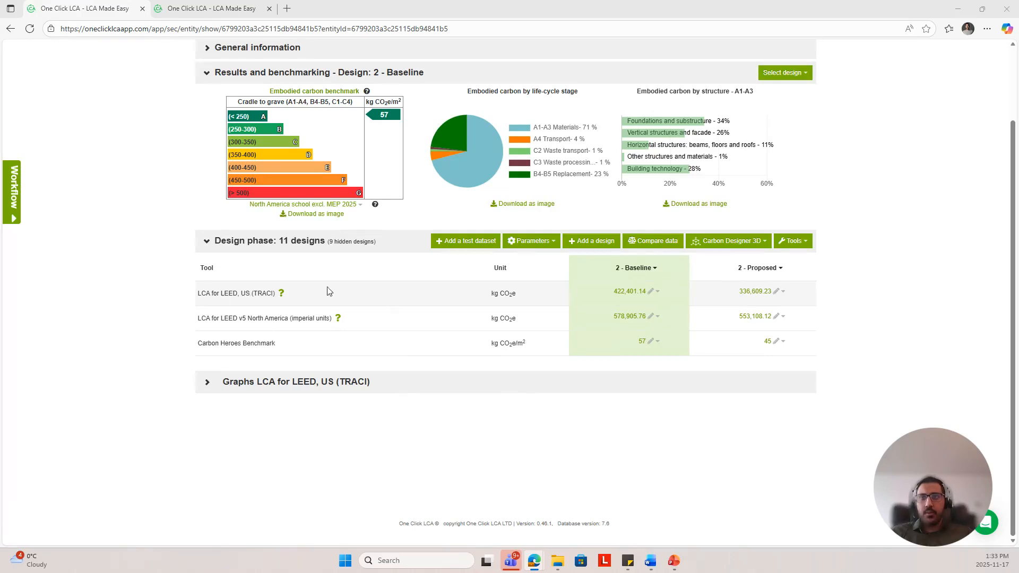
Step: Open the data-input menus of the Baseline design for both LEED LCA tools to see the available input categories
click(658, 293)
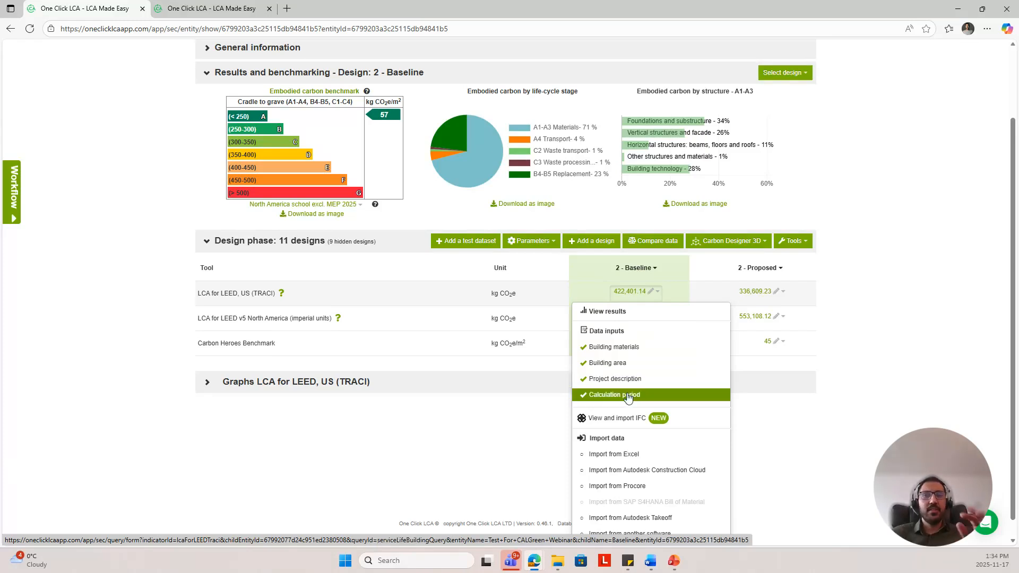
click(479, 437)
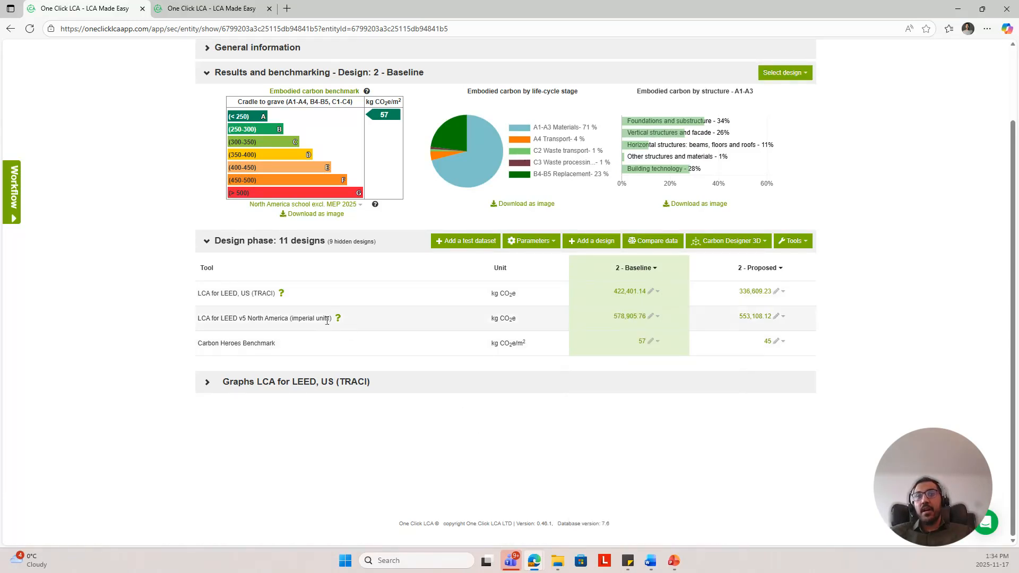
click(659, 319)
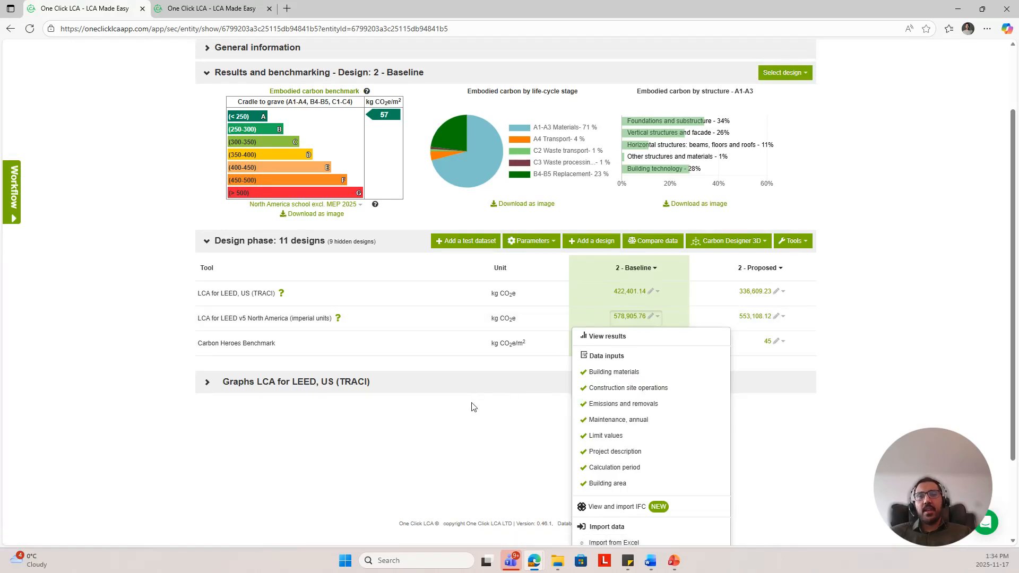
click(465, 442)
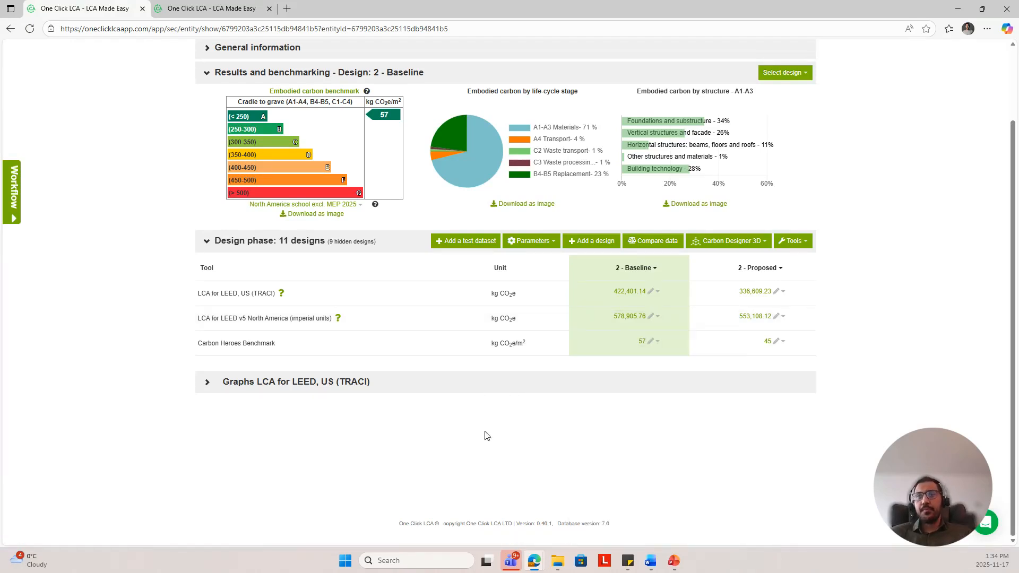
Step: Switch to the Proposed design's input tab and review the building materials table across all its columns
click(189, 7)
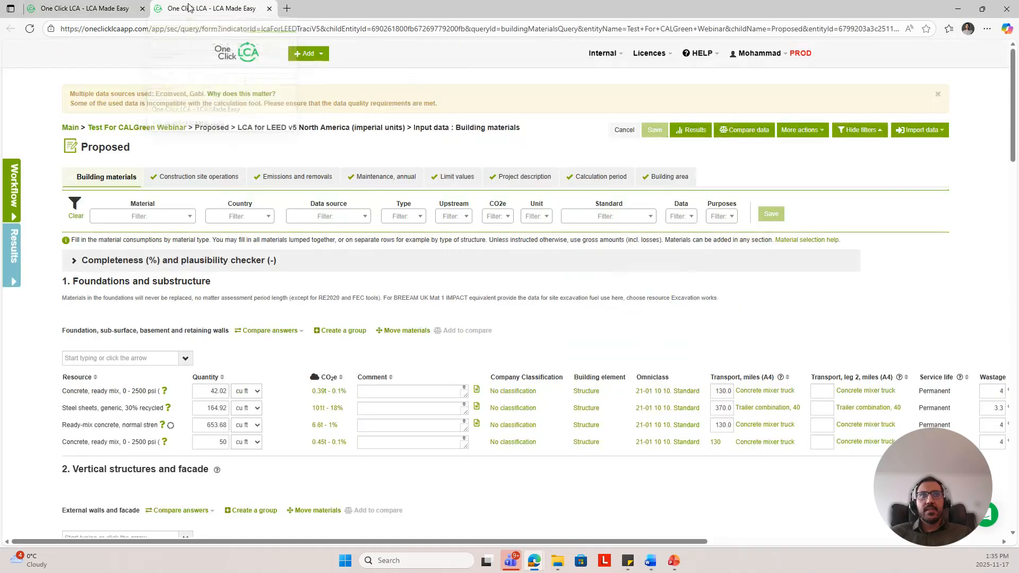
scroll(230, 177, down, 5)
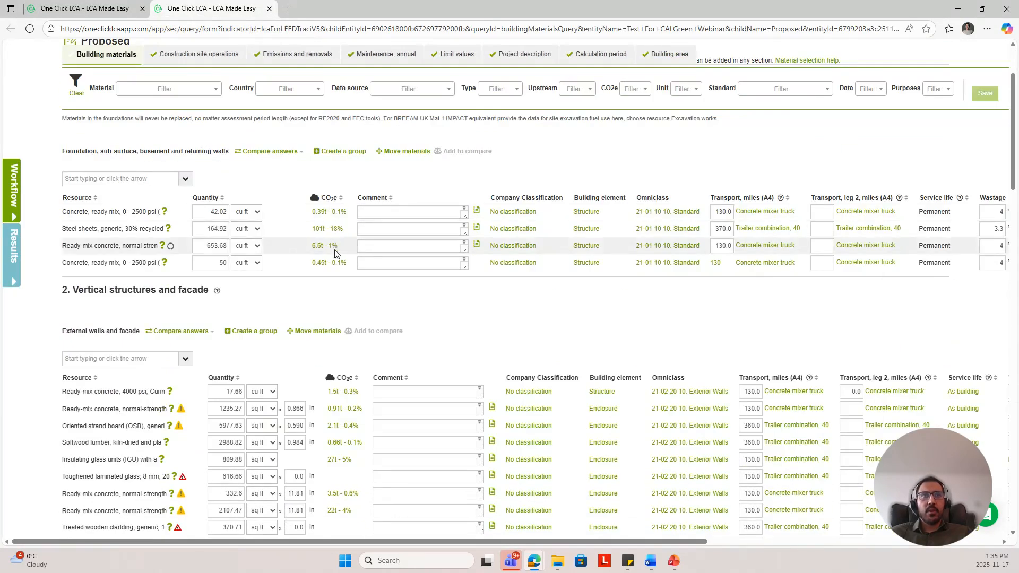
scroll(353, 325, up, 2)
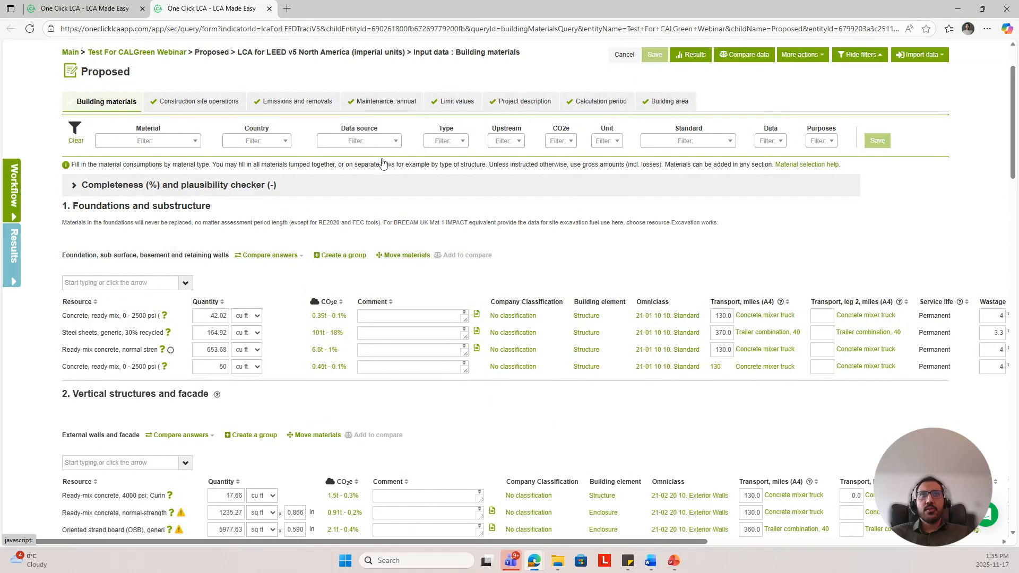
scroll(464, 280, down, 2)
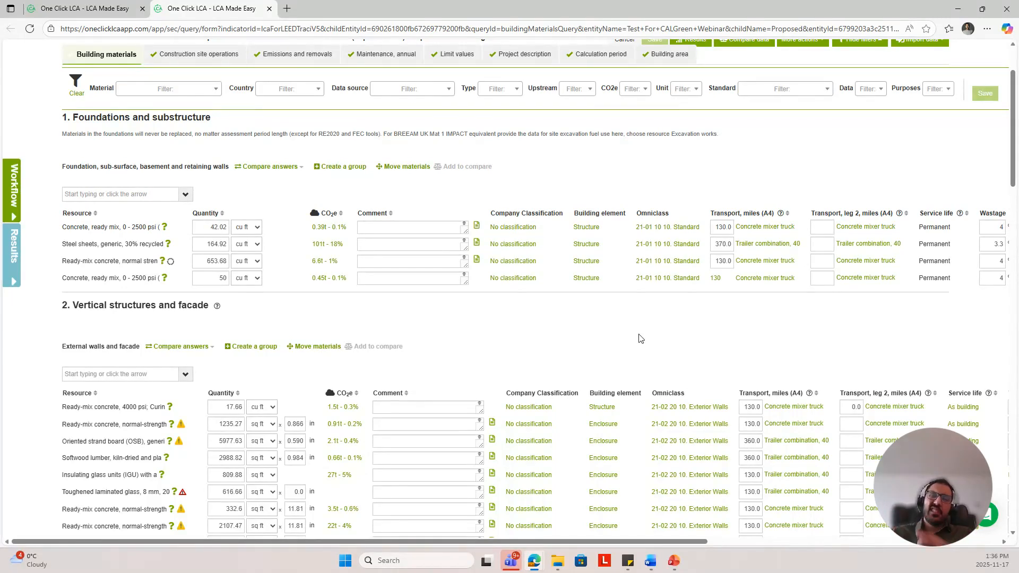
scroll(641, 338, right, 3)
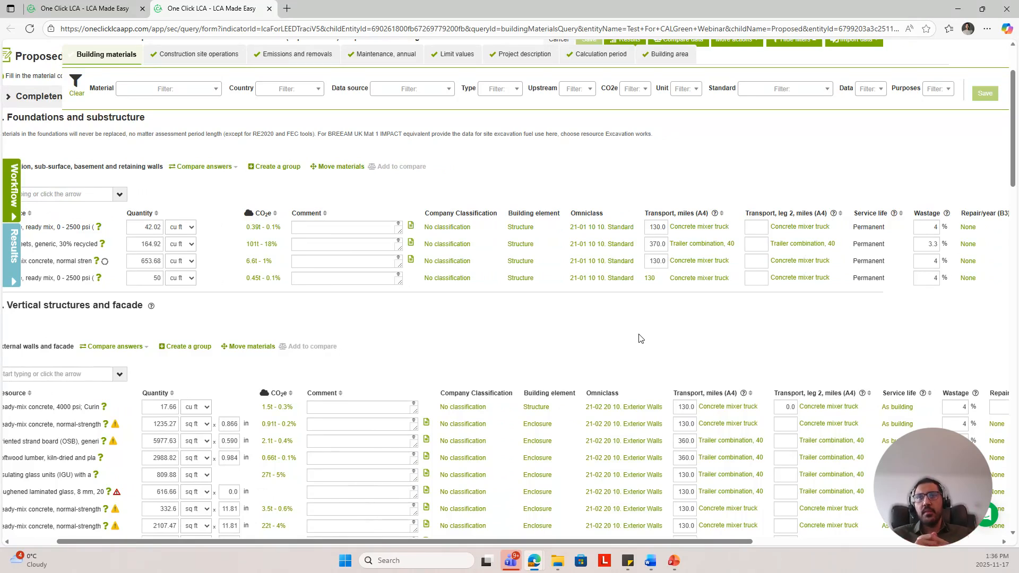
scroll(641, 338, right, 2)
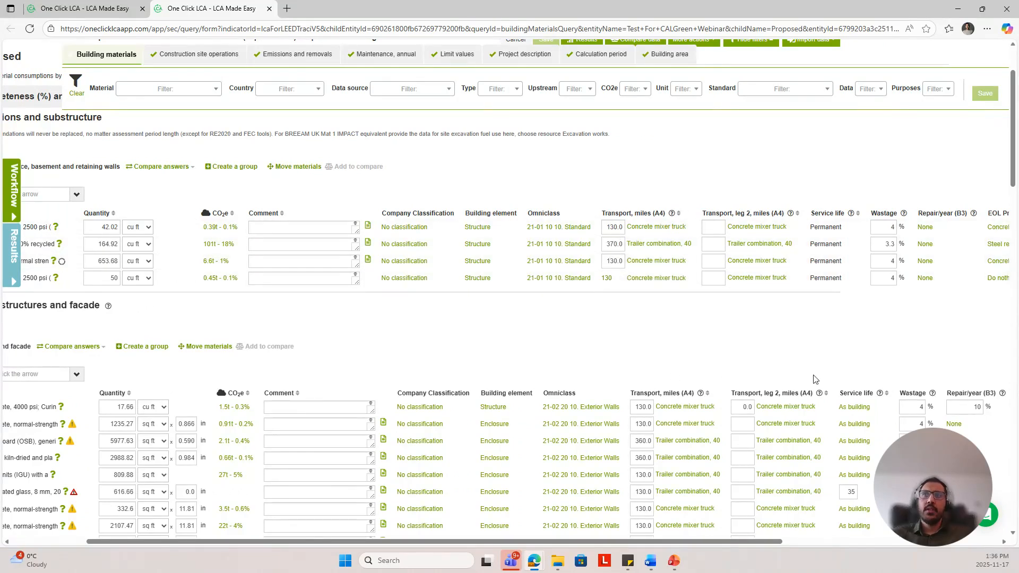
scroll(816, 378, right, 3)
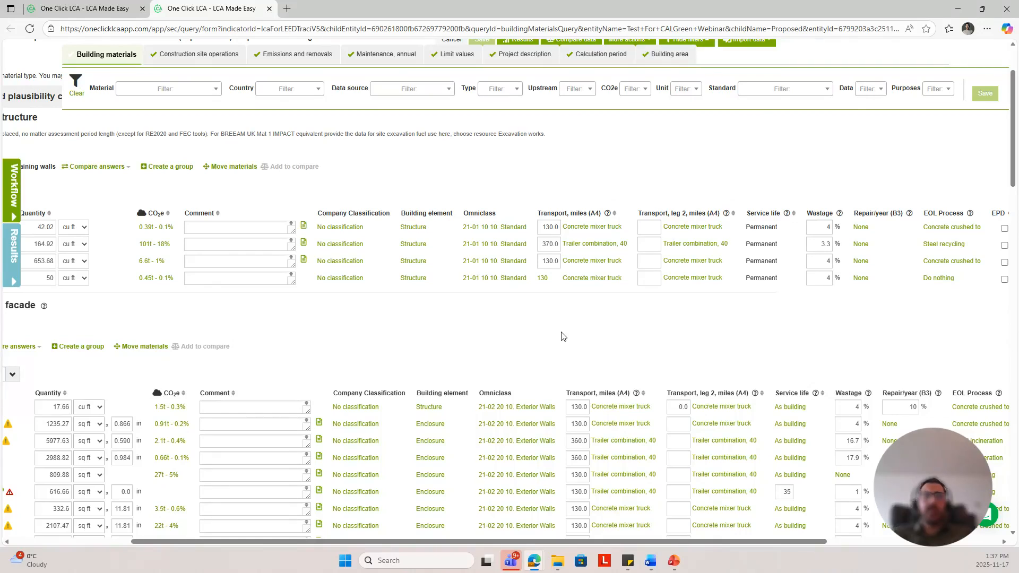
scroll(562, 336, left, 5)
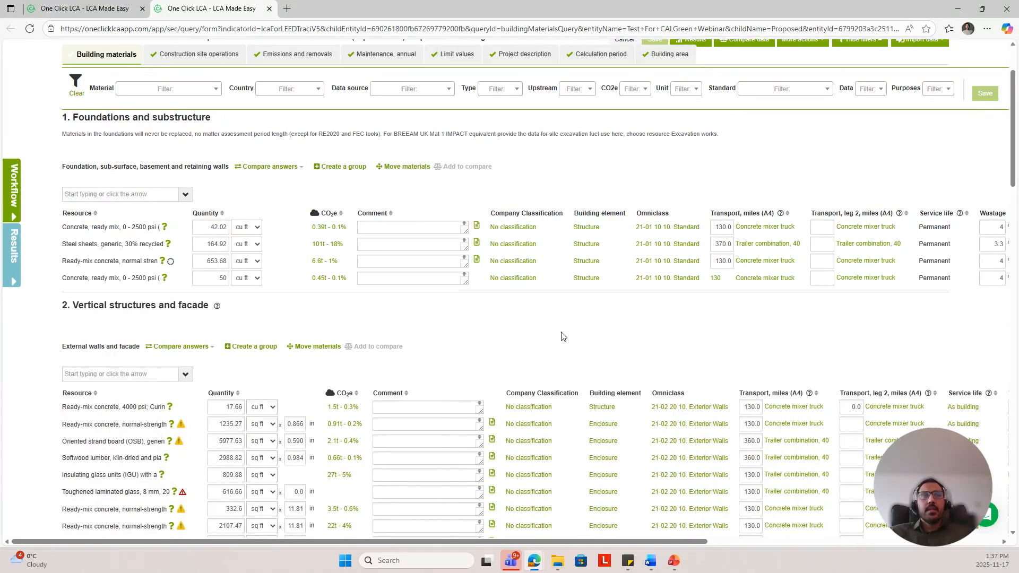
Step: Open the Construction site operations inputs and browse the available deconstruction/demolition scenario options
click(201, 63)
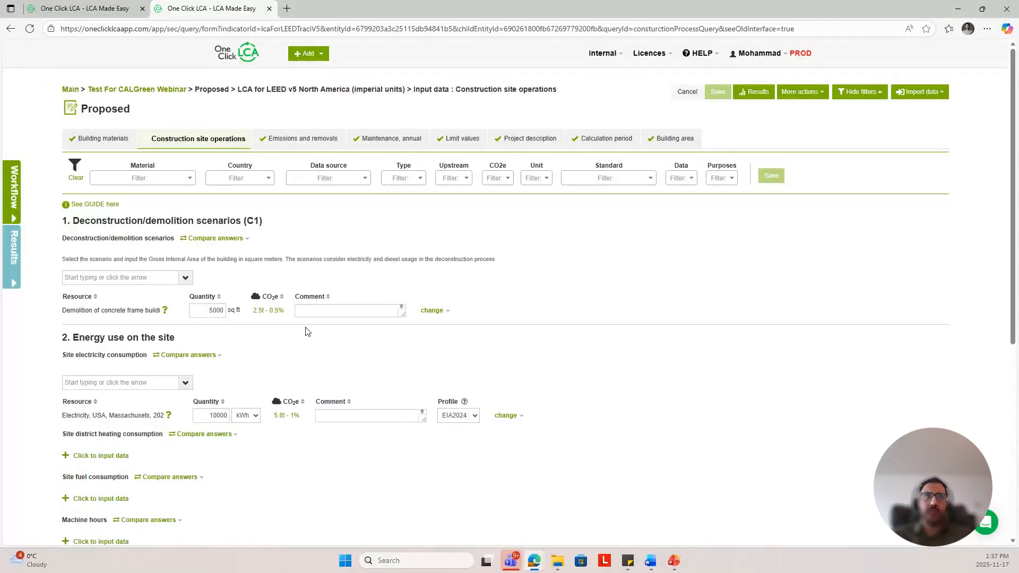
scroll(305, 332, down, 2)
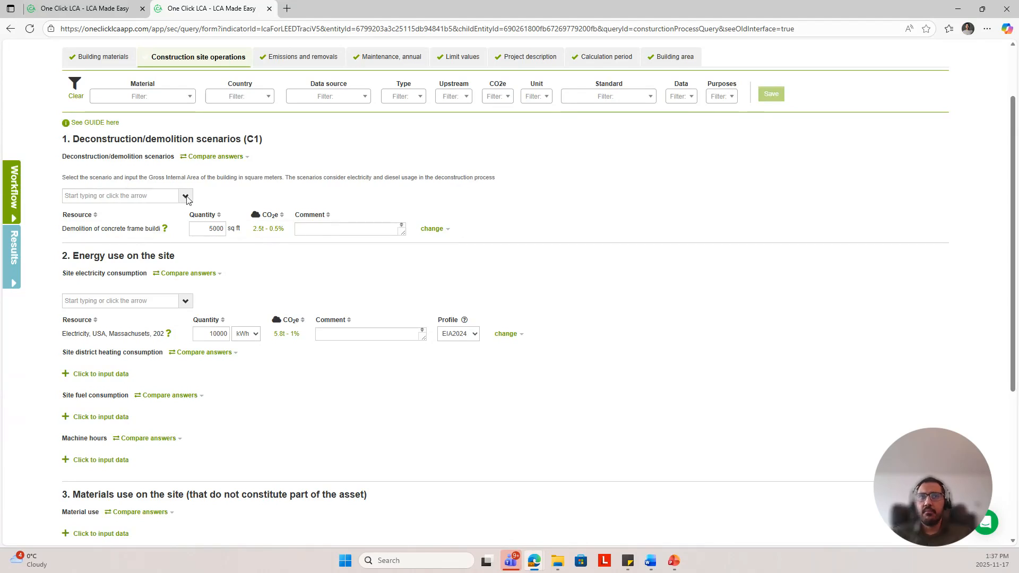
click(186, 196)
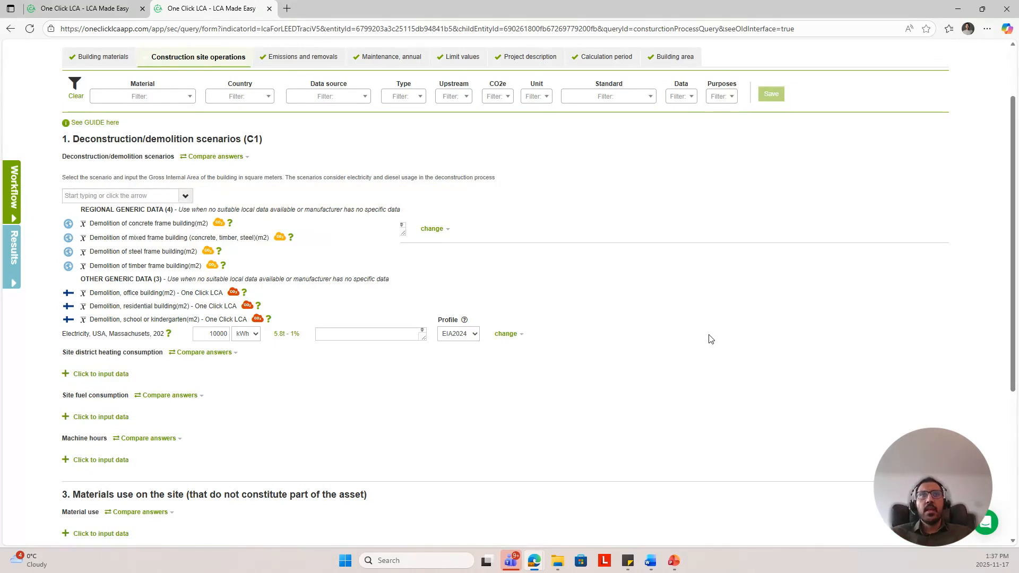
key(Return)
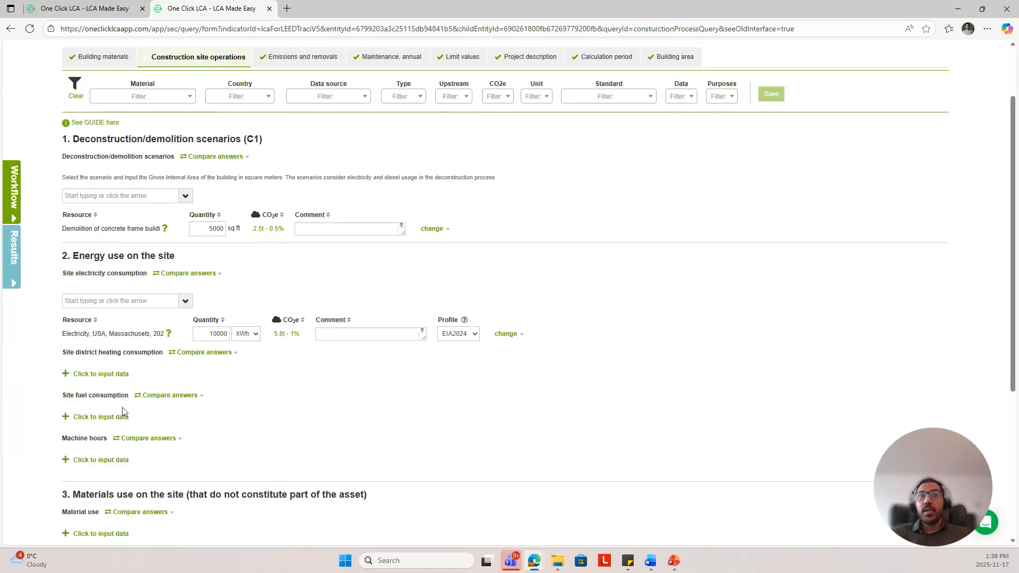
scroll(139, 391, down, 4)
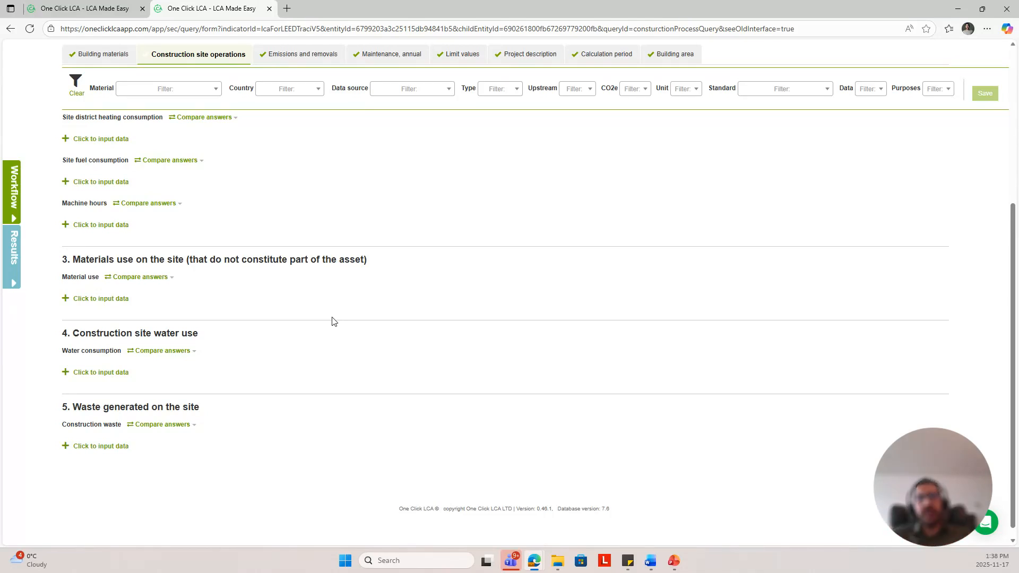
scroll(334, 303, up, 5)
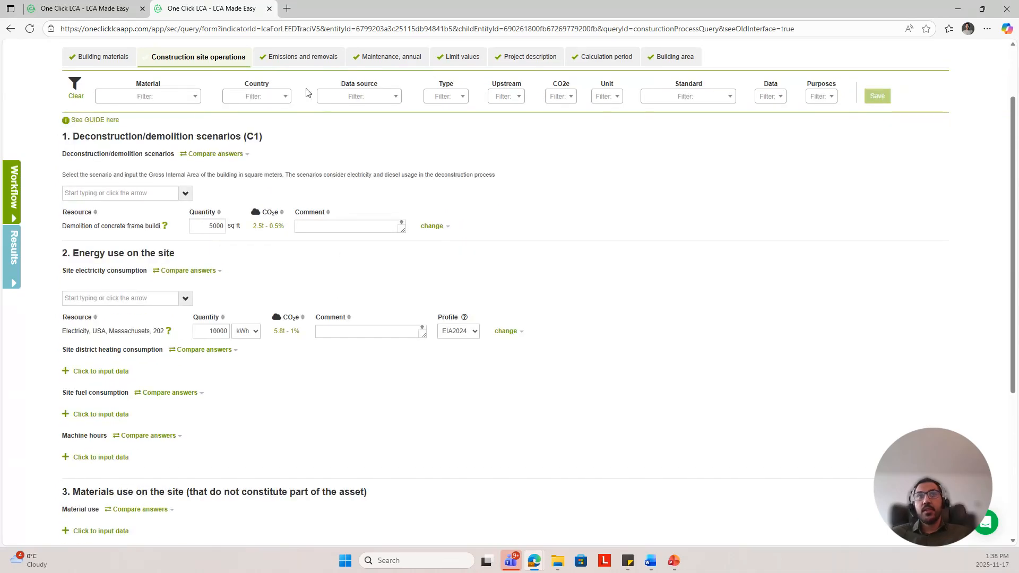
Step: Open the Emissions and removals inputs and browse the list of carbonisation of cementitious materials options
click(314, 63)
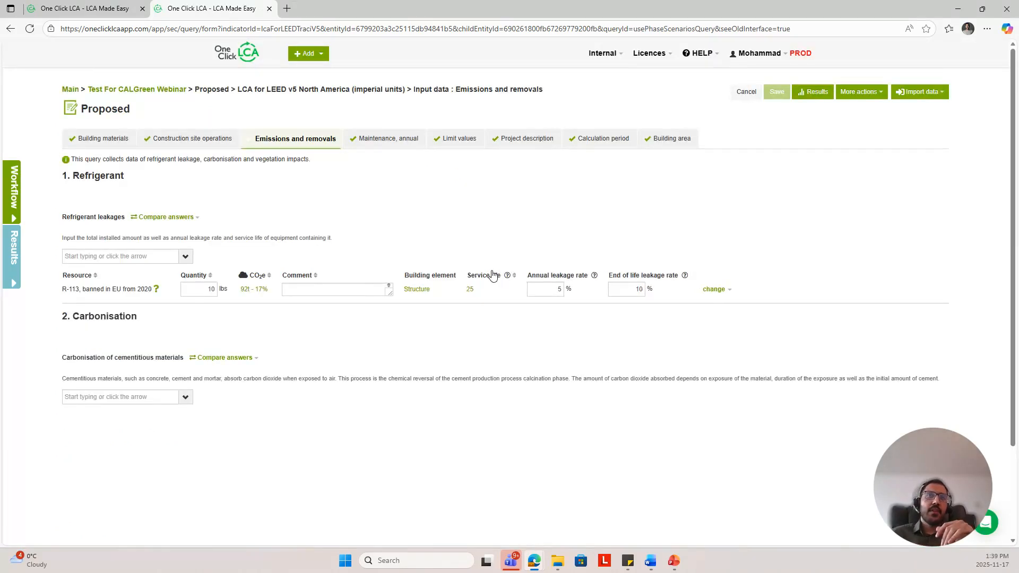
scroll(492, 274, down, 1)
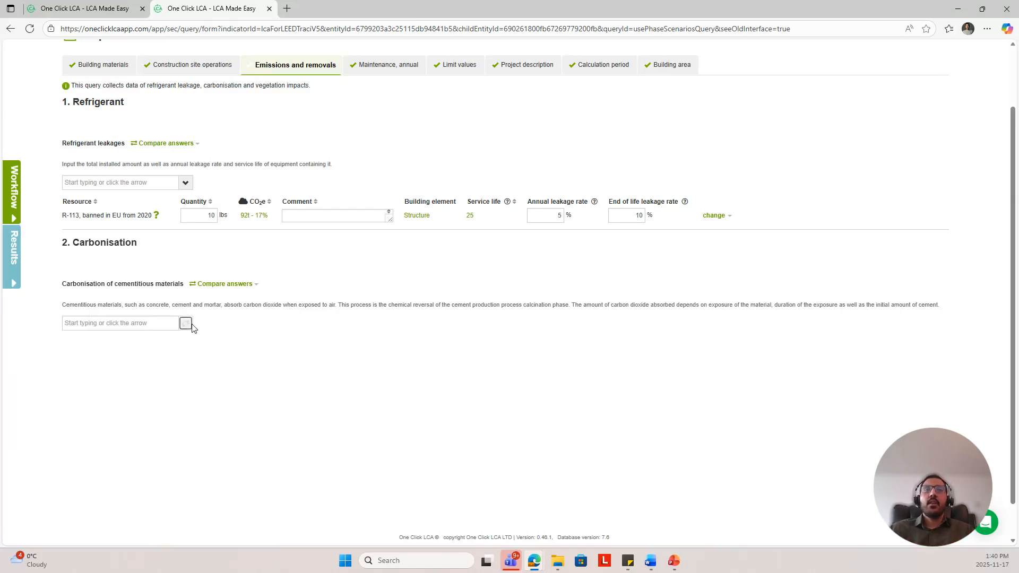
scroll(190, 409, down, 8)
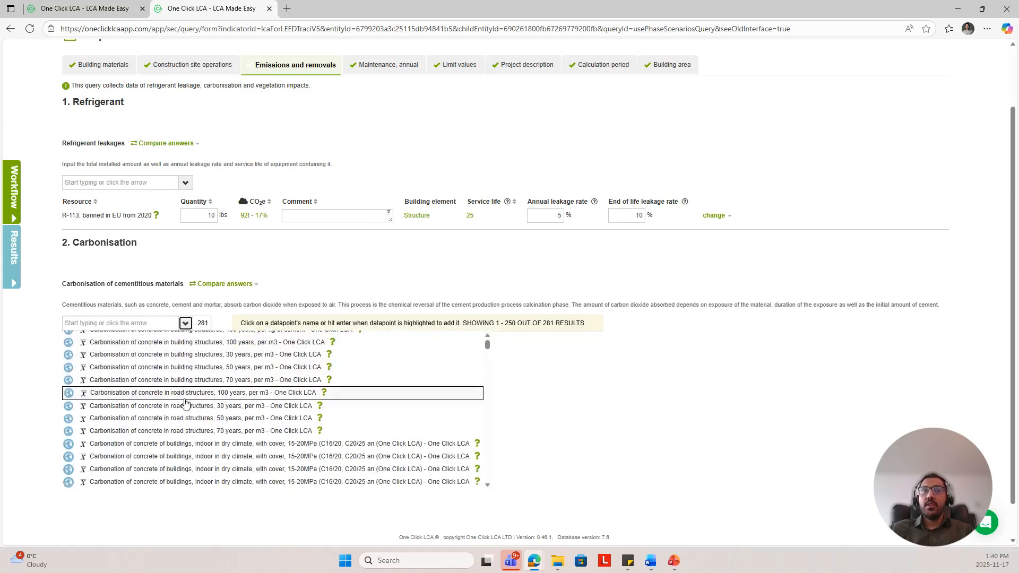
scroll(190, 413, down, 10)
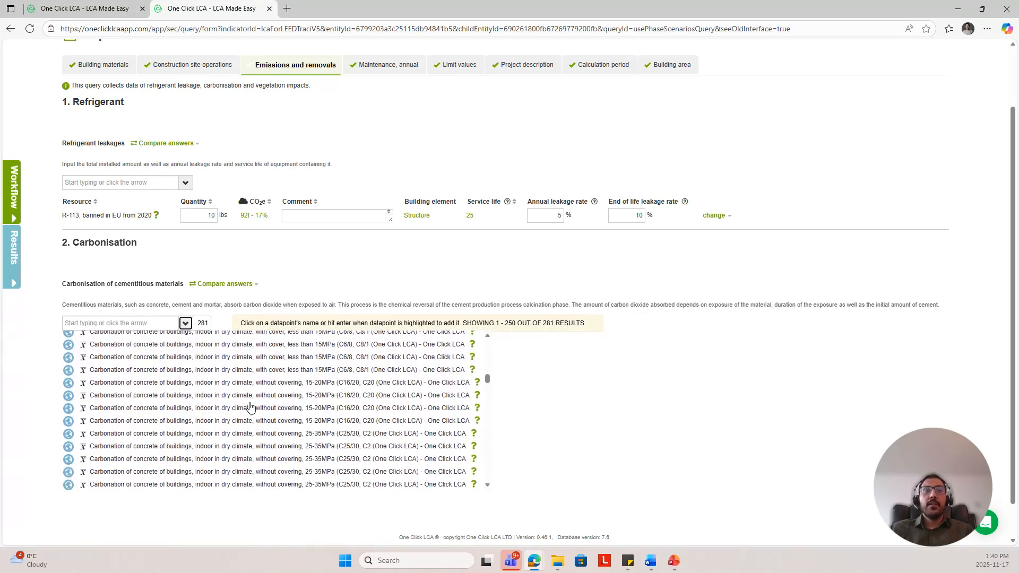
scroll(250, 407, down, 10)
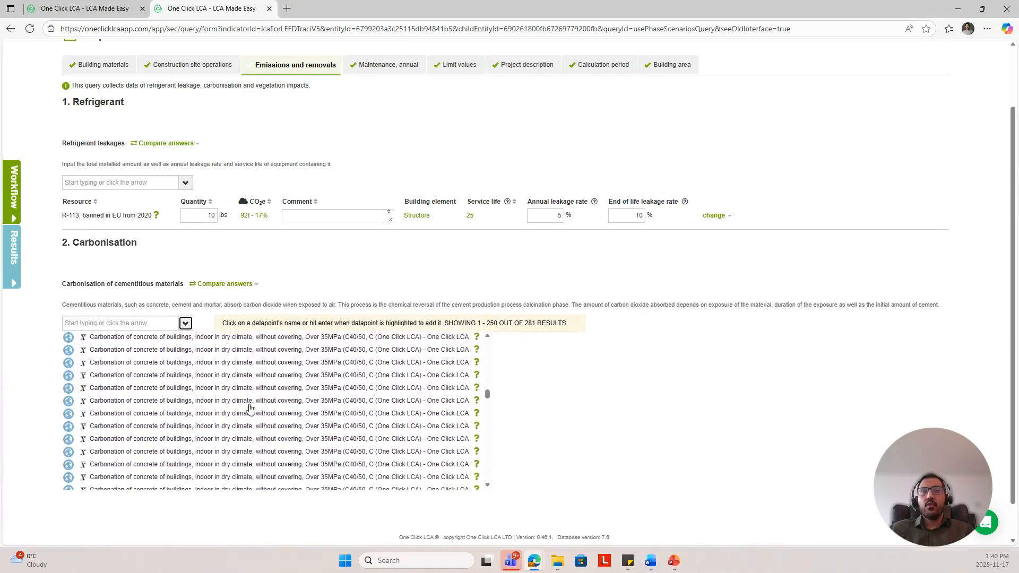
scroll(250, 407, down, 6)
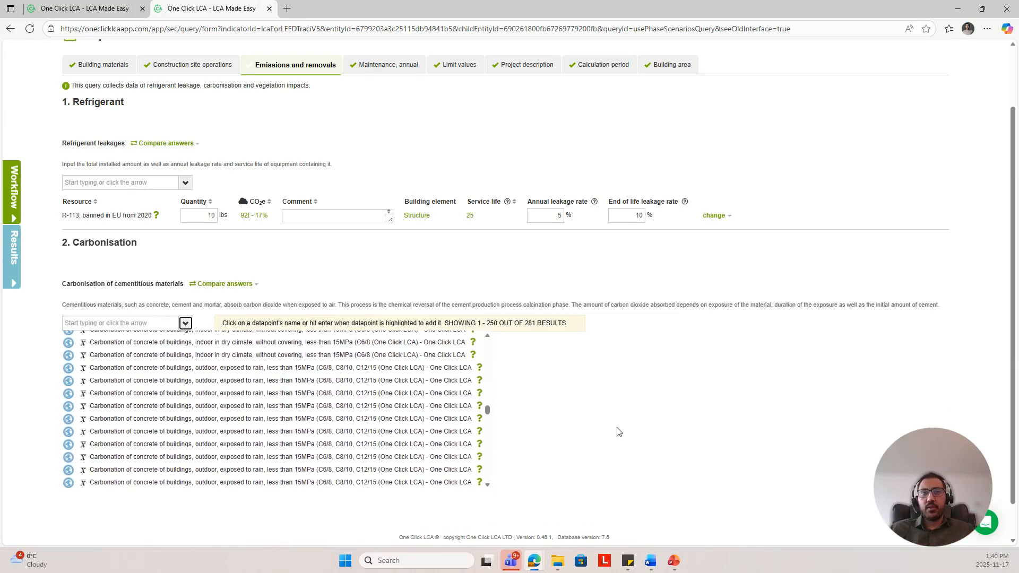
click(680, 418)
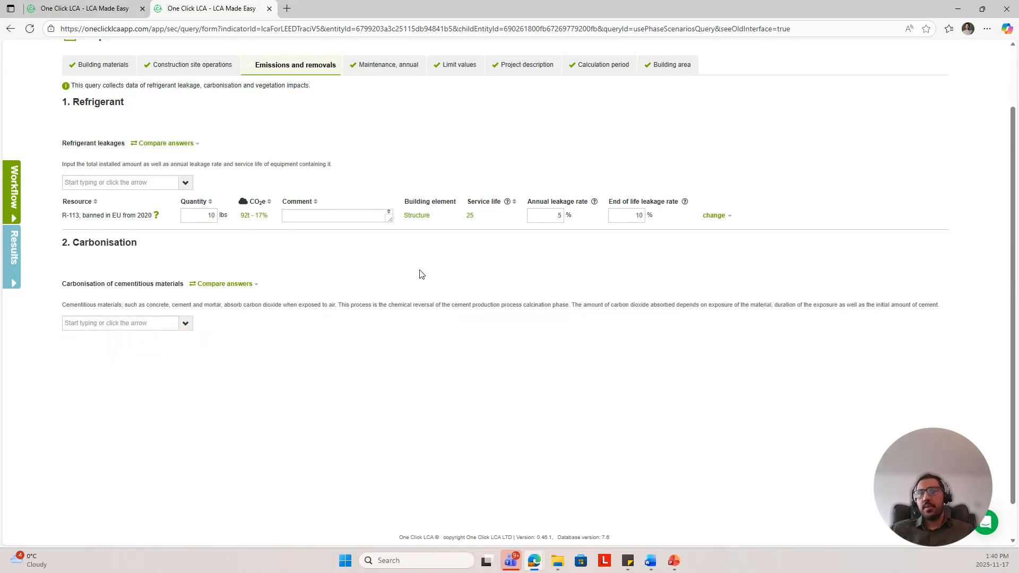
Step: Open the Maintenance, annual inputs and review the electricity, water, fuel and replacement sections
click(393, 70)
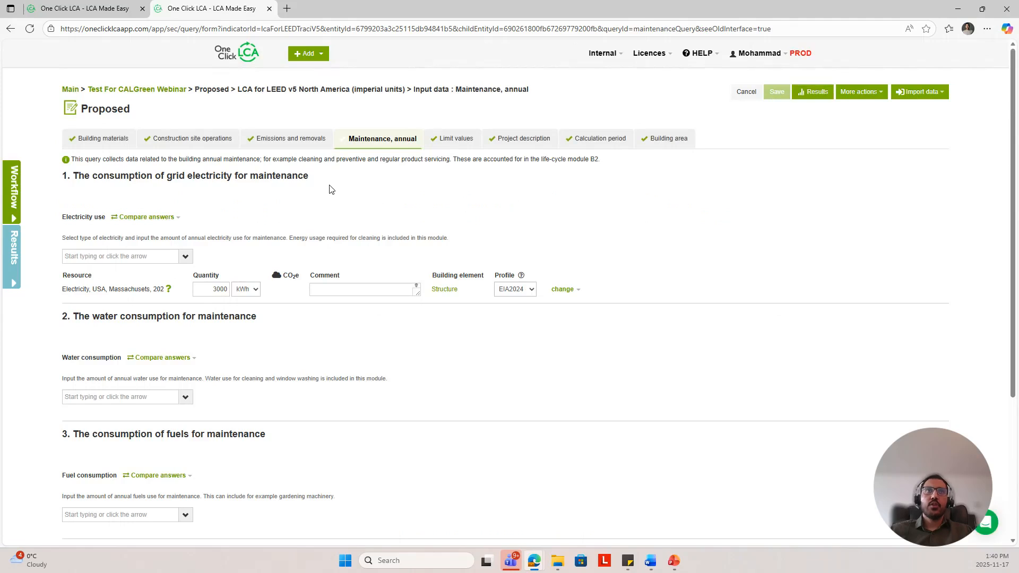
scroll(329, 190, down, 1)
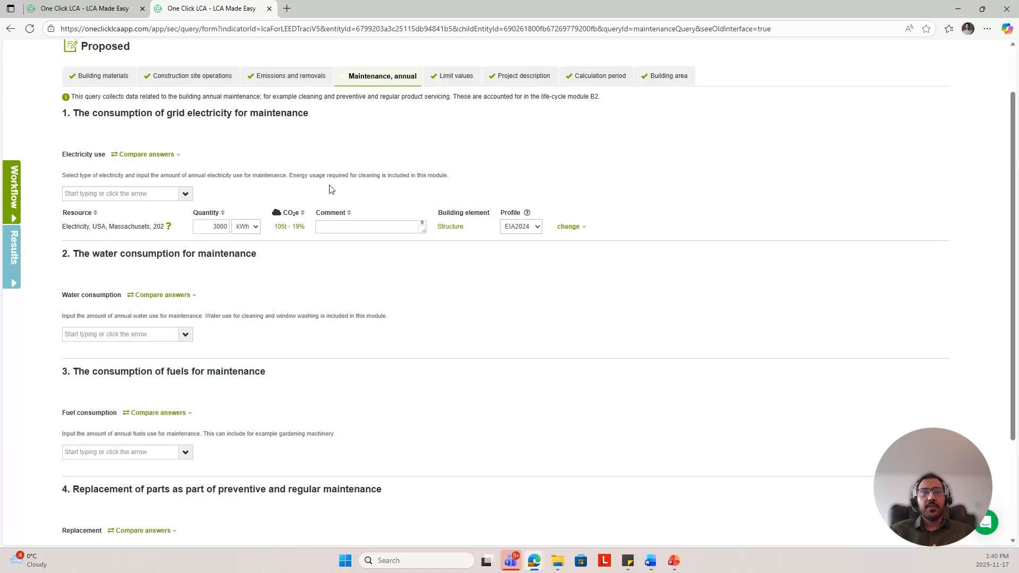
scroll(329, 190, down, 1)
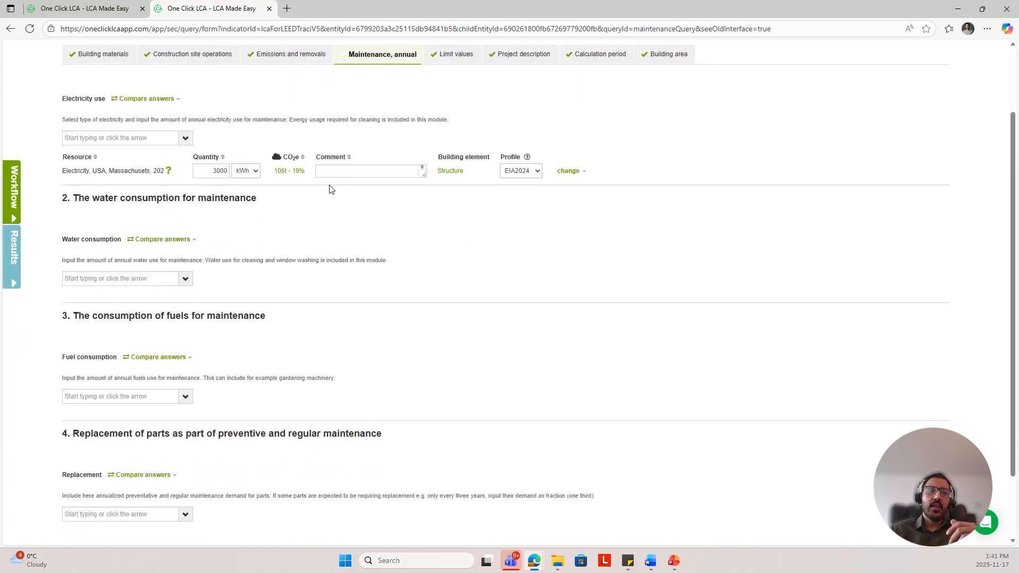
scroll(336, 322, up, 1)
scroll(336, 322, up, 1)
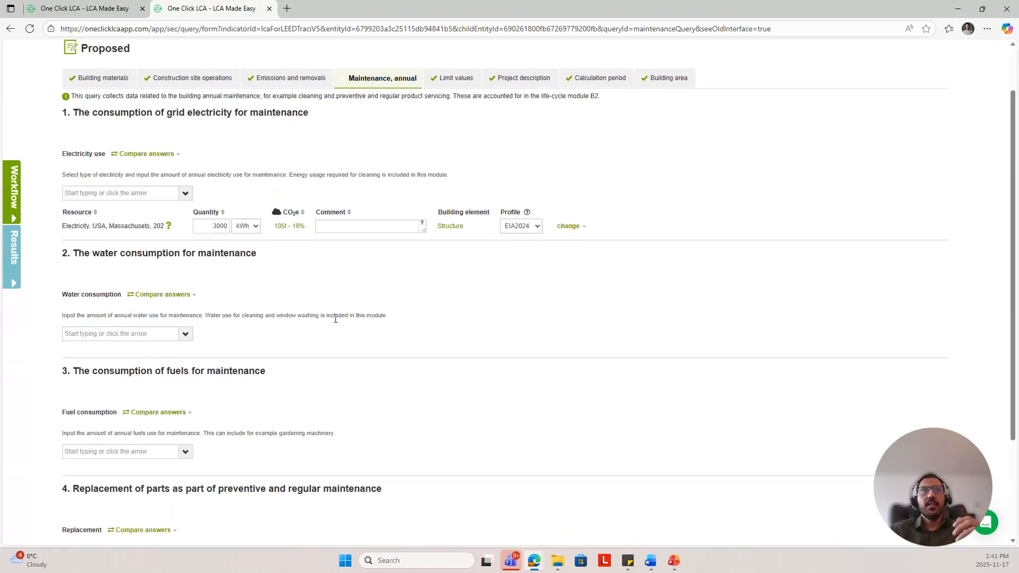
scroll(336, 322, down, 1)
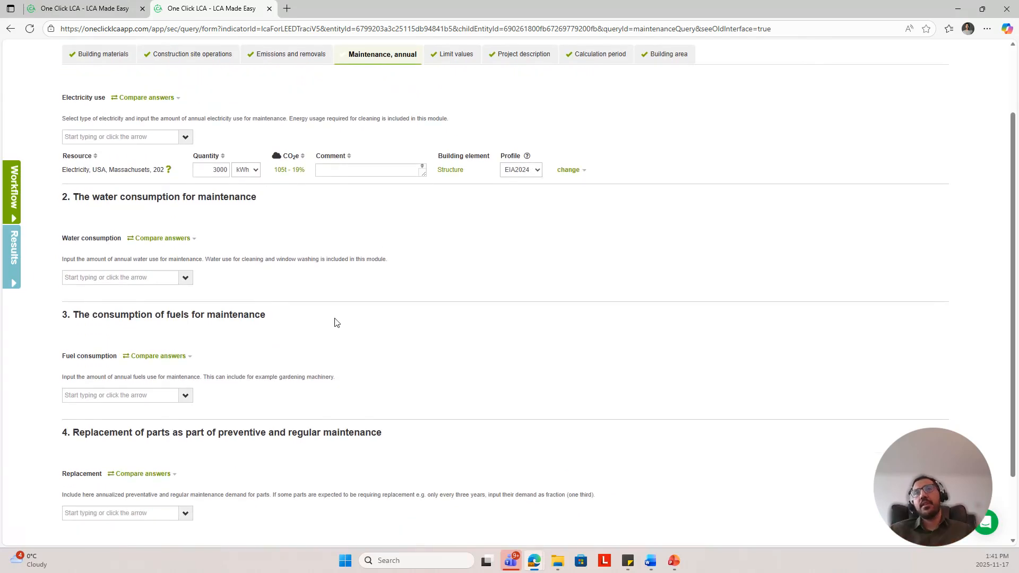
Step: Open the Limit values inputs and review the reference materials chosen for each material category
click(460, 60)
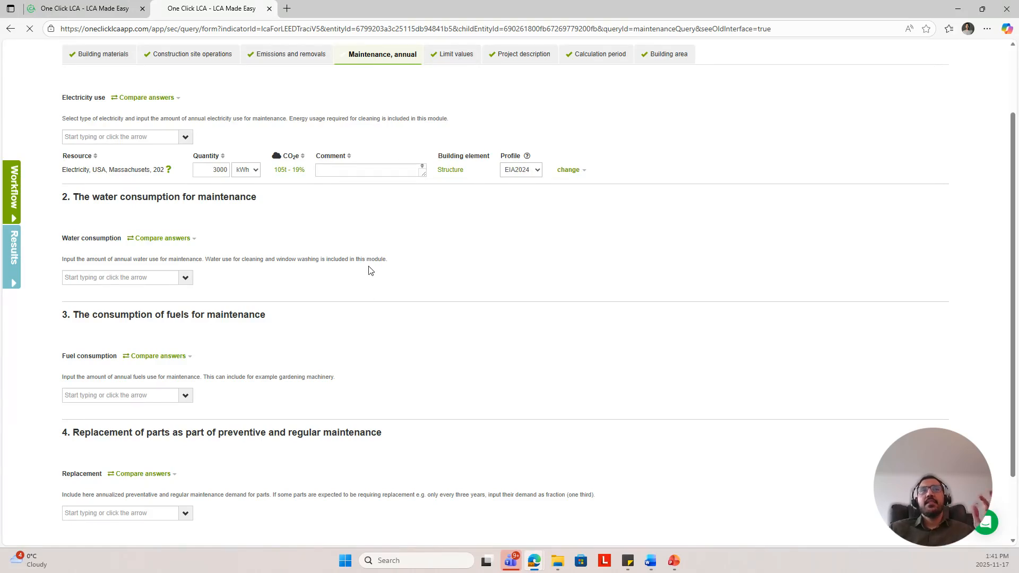
scroll(370, 270, down, 3)
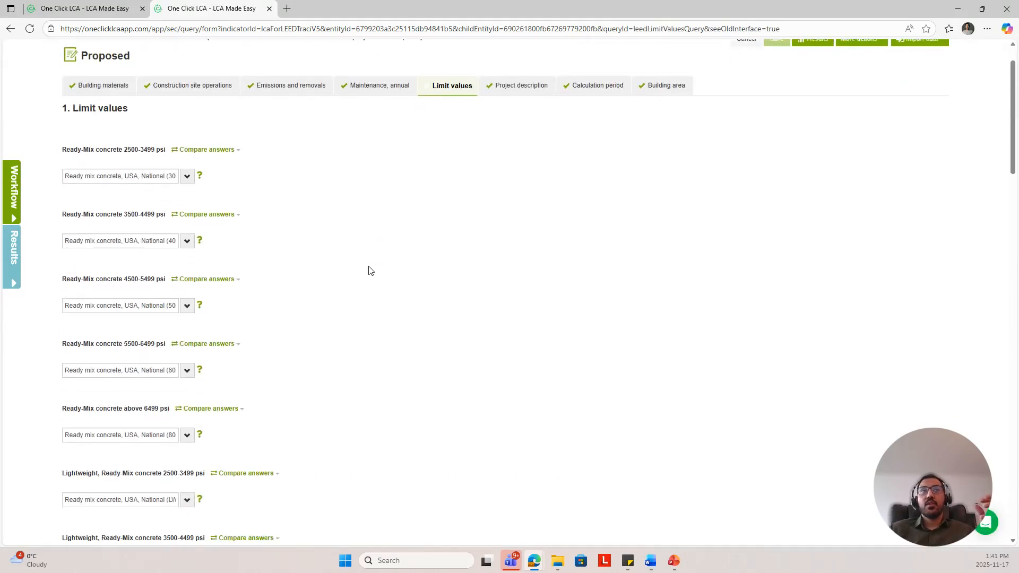
scroll(117, 126, up, 3)
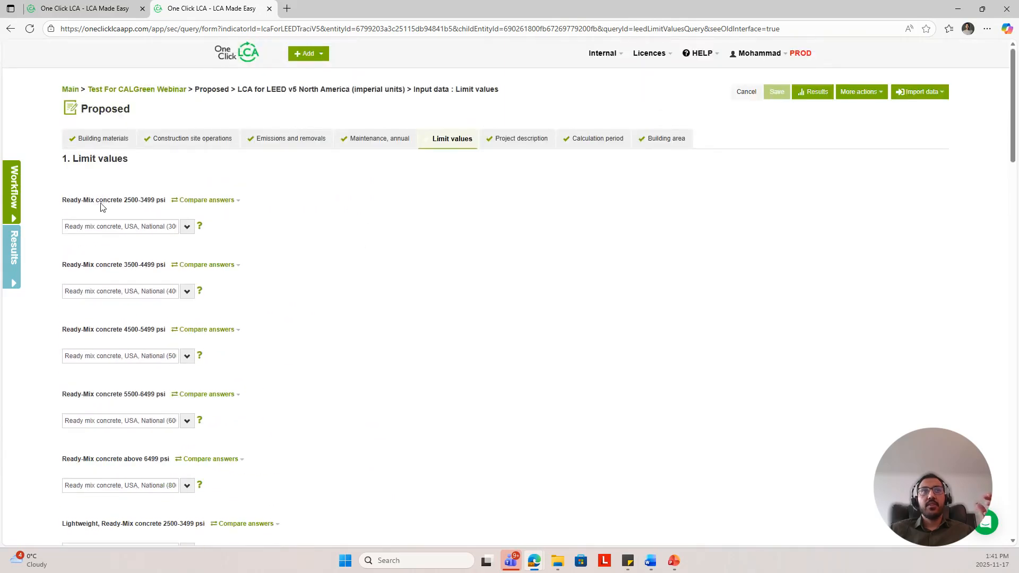
scroll(102, 207, down, 3)
scroll(101, 207, down, 10)
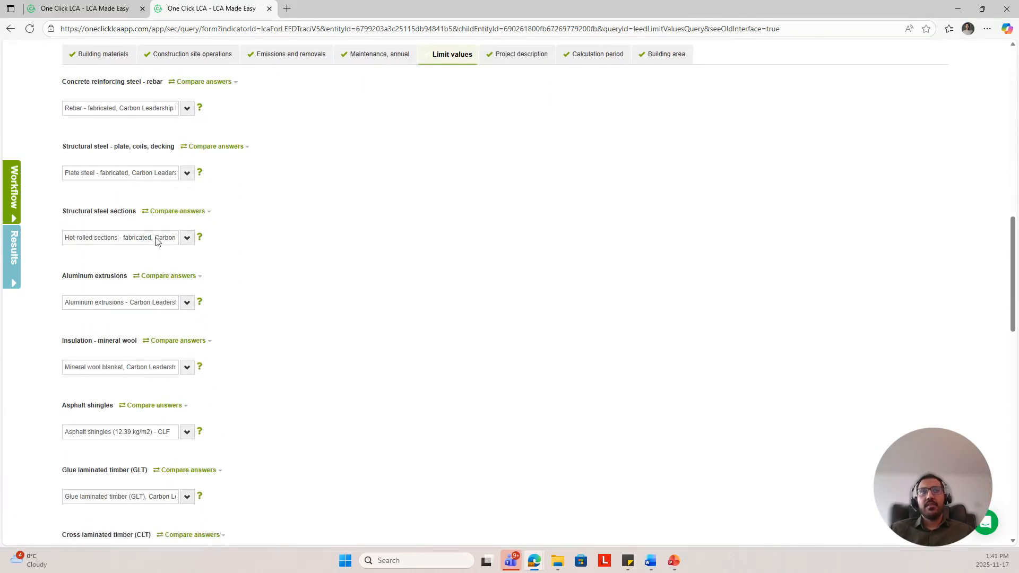
scroll(217, 274, down, 10)
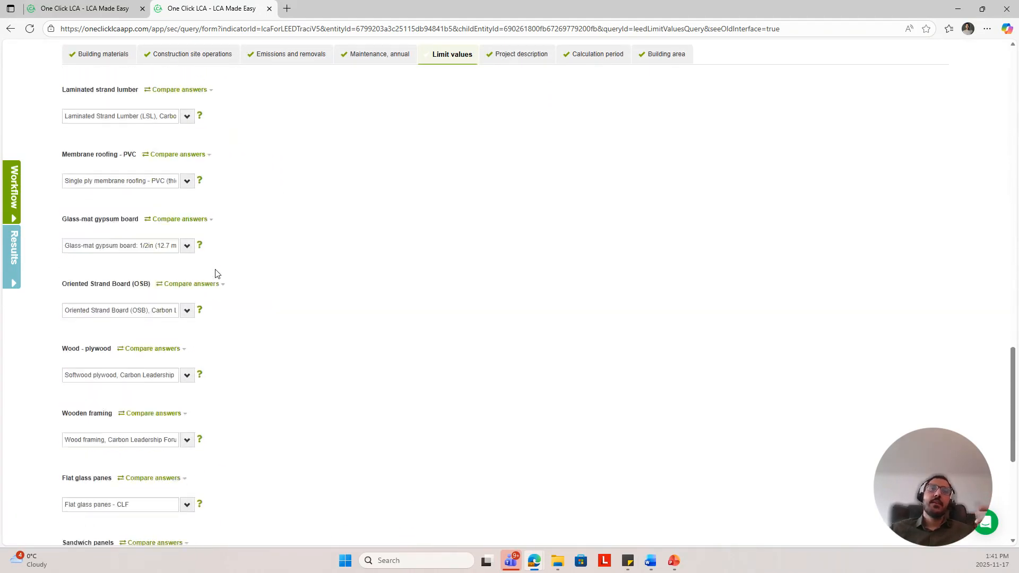
Step: Scroll through the remaining limit value material categories and their selected reference materials
scroll(216, 273, down, 3)
scroll(282, 288, up, 3)
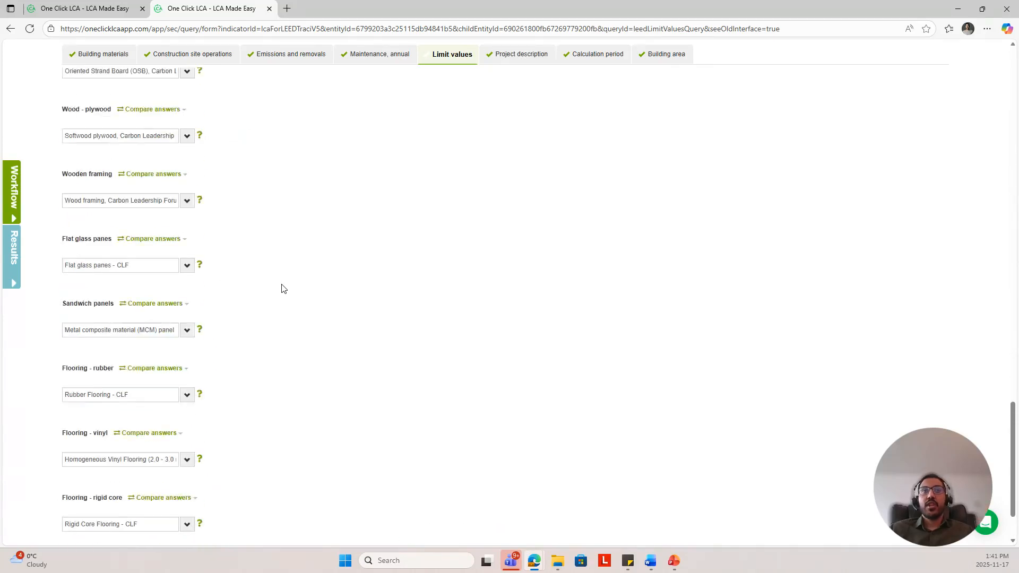
scroll(282, 287, up, 6)
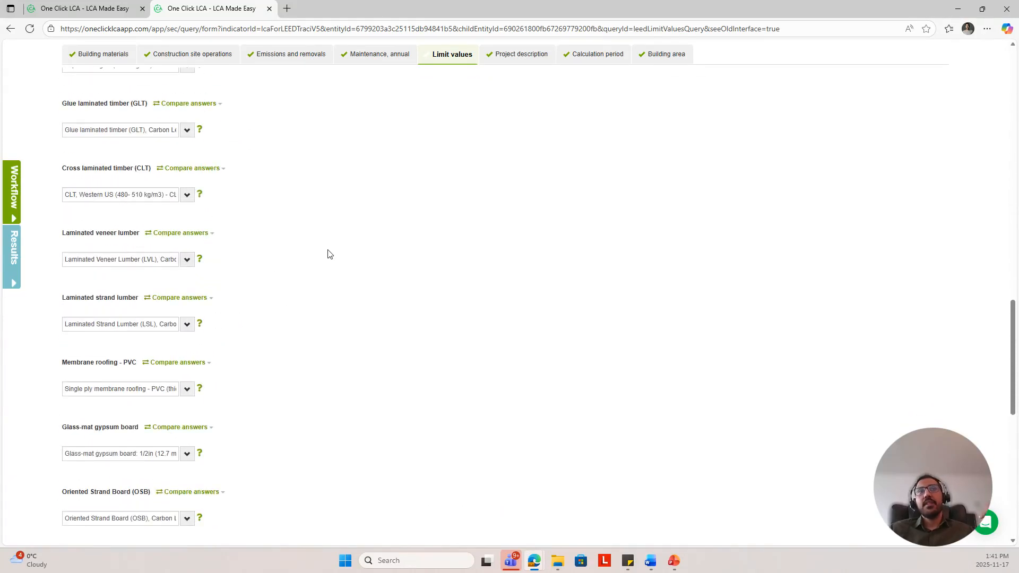
scroll(330, 252, up, 2)
scroll(330, 252, up, 3)
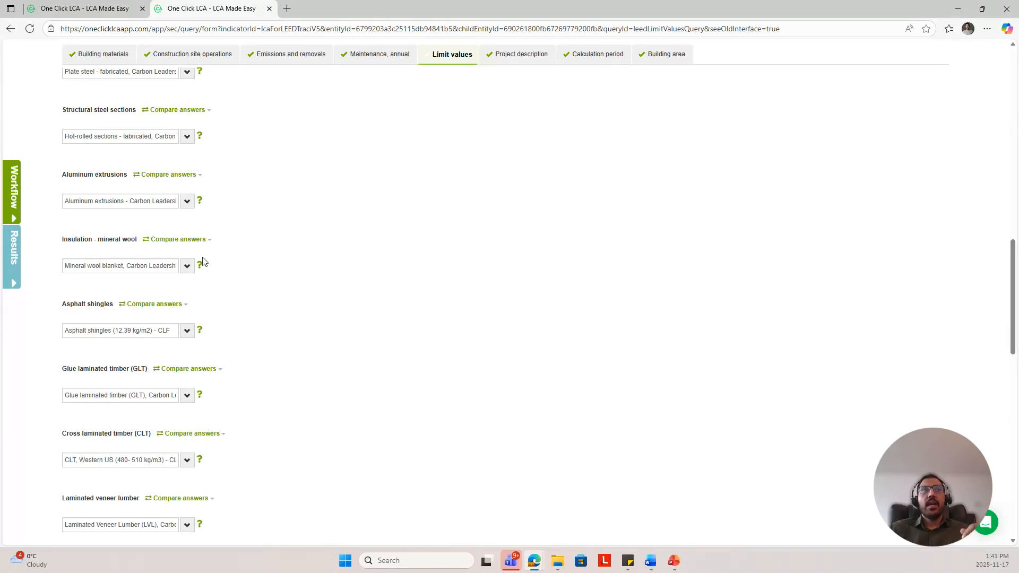
scroll(299, 238, up, 1)
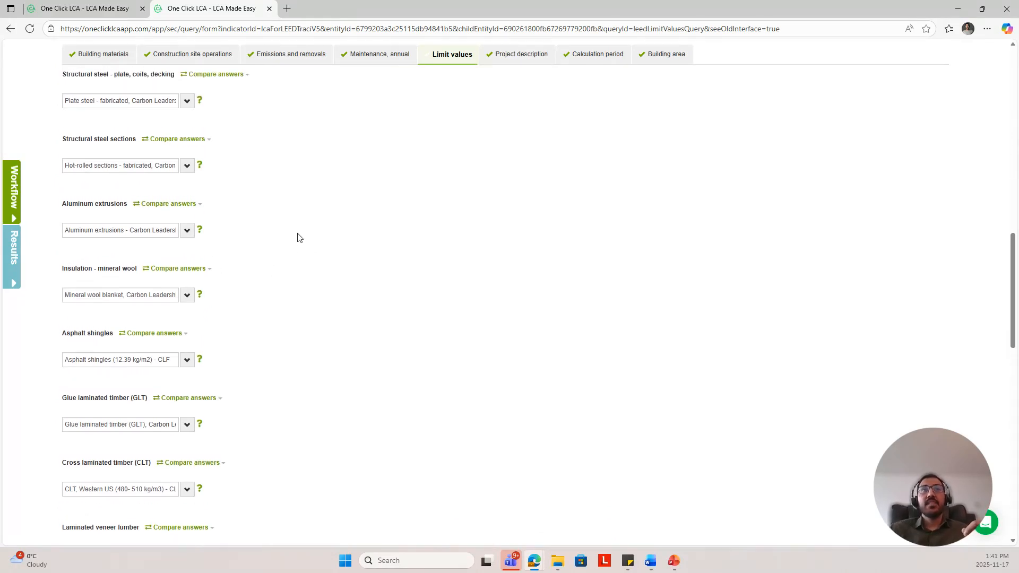
Step: Open the reference options for structural steel plate, coils, decking and pick Plate steel - fabricated, Carbon Leadership Forum benchmark - CLF
click(147, 102)
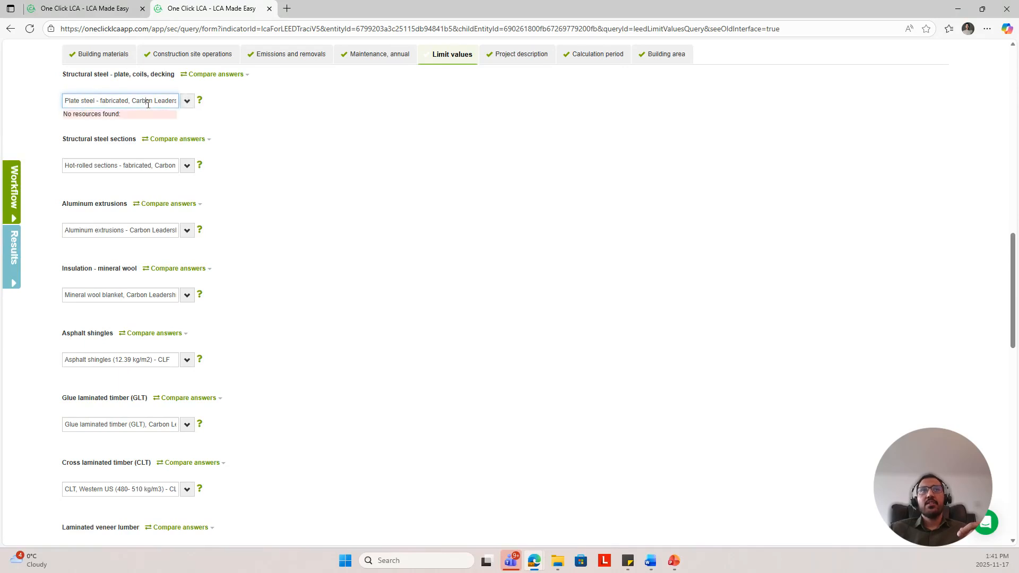
click(189, 102)
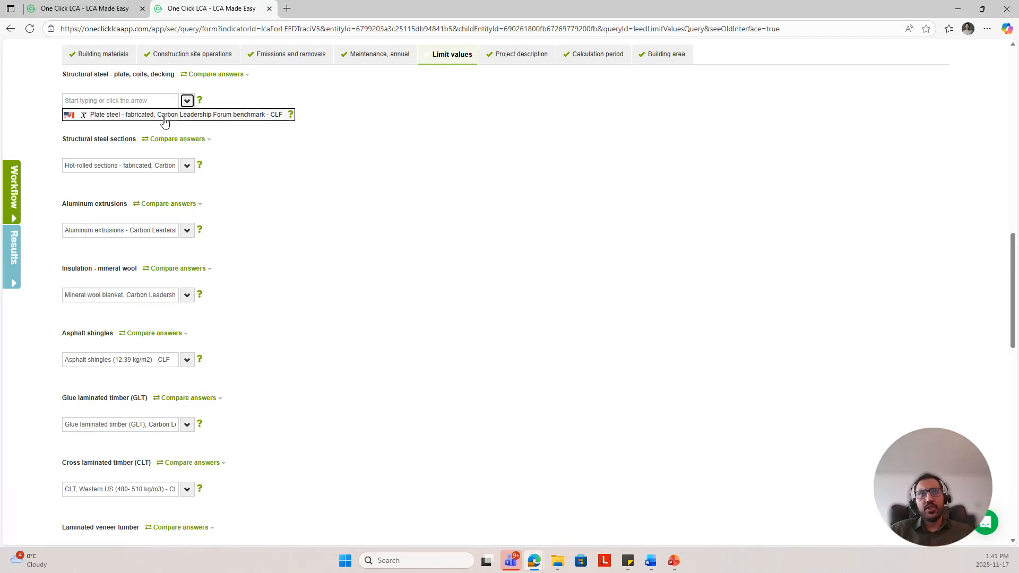
click(164, 115)
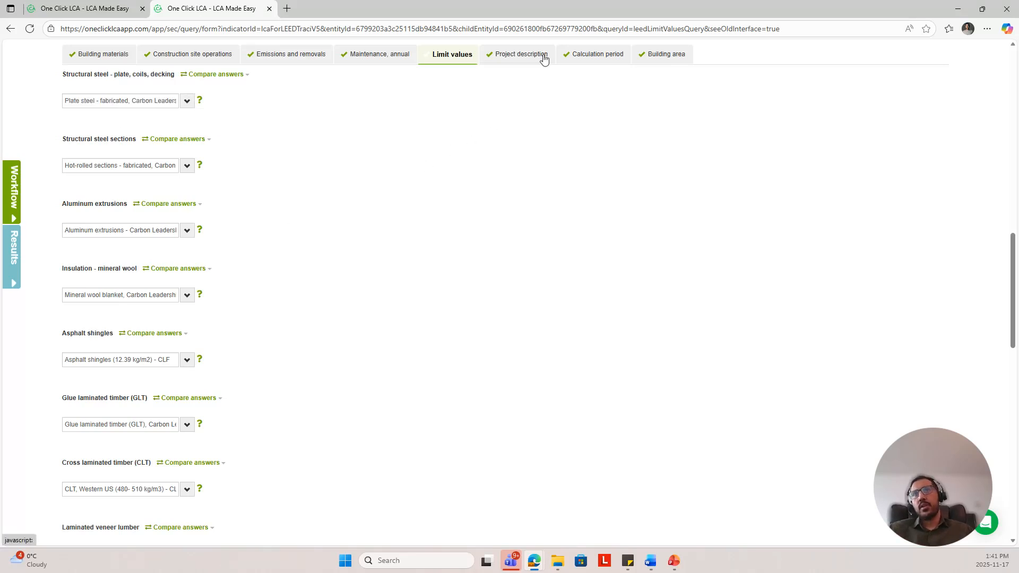
Step: Open the Project description inputs and review the general information and baseline description fields
click(525, 56)
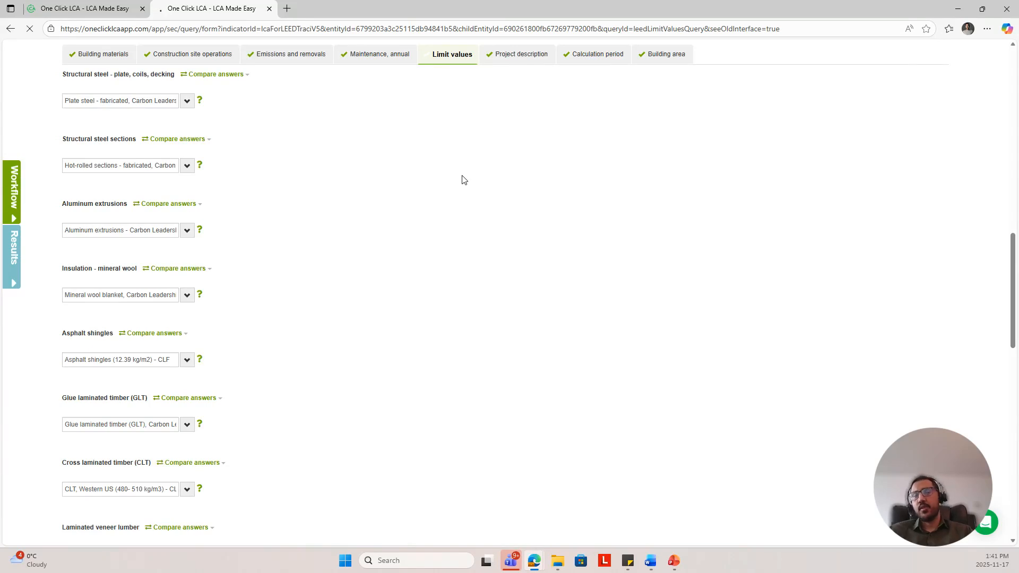
scroll(239, 296, down, 4)
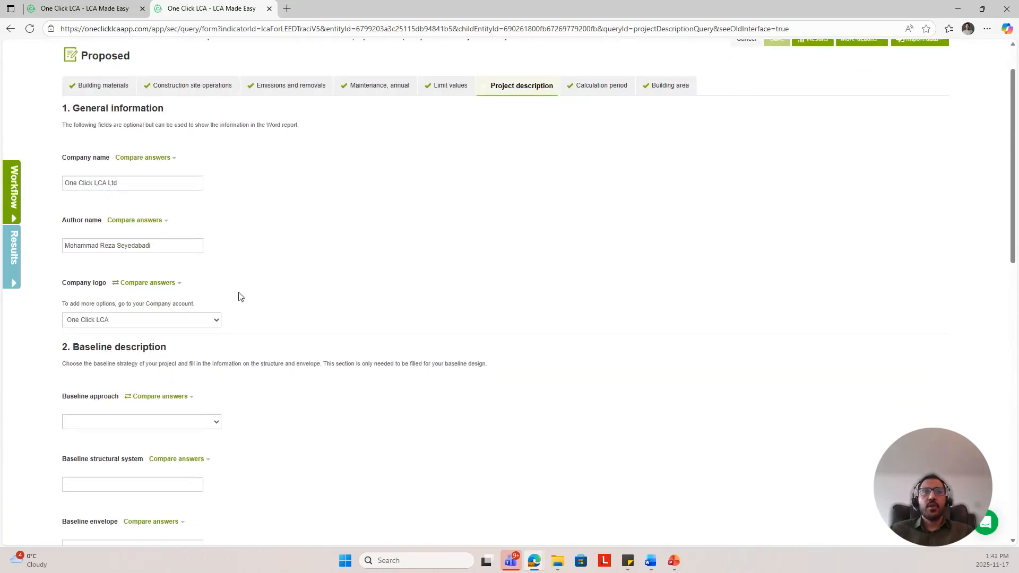
scroll(253, 382, up, 4)
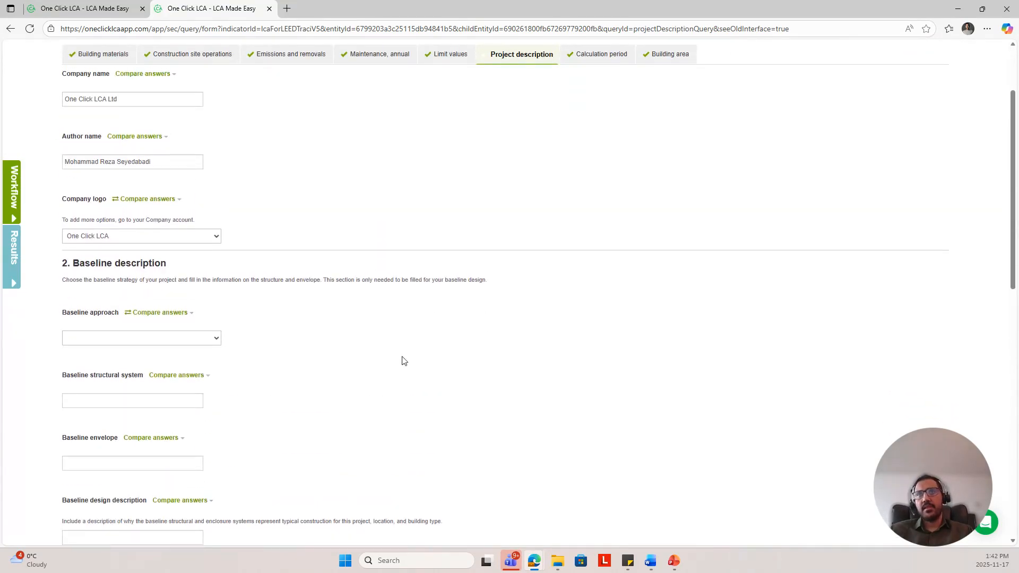
Step: Open the Calculation period and Building area inputs to review the service life and gross internal floor area
click(619, 136)
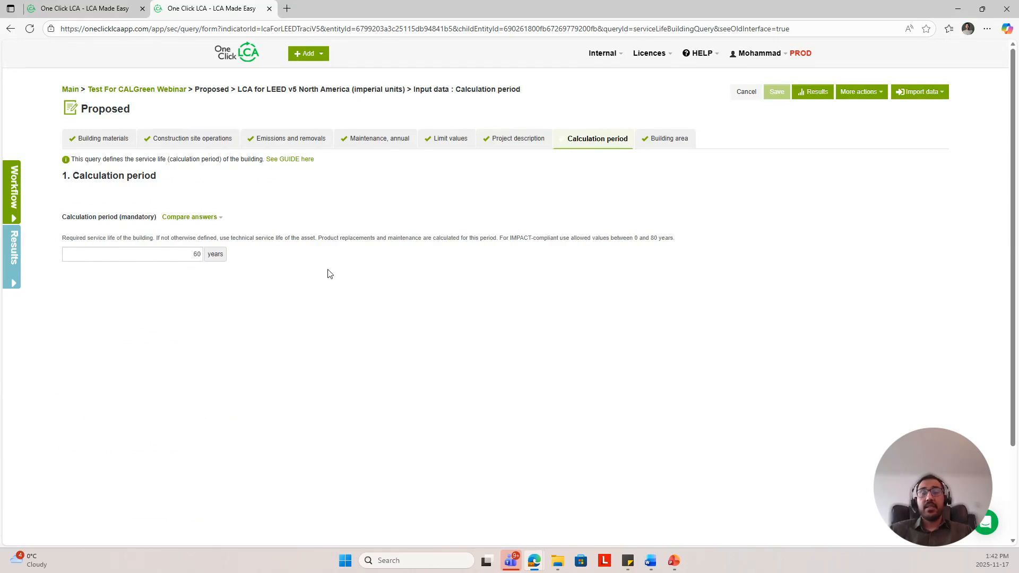
click(661, 141)
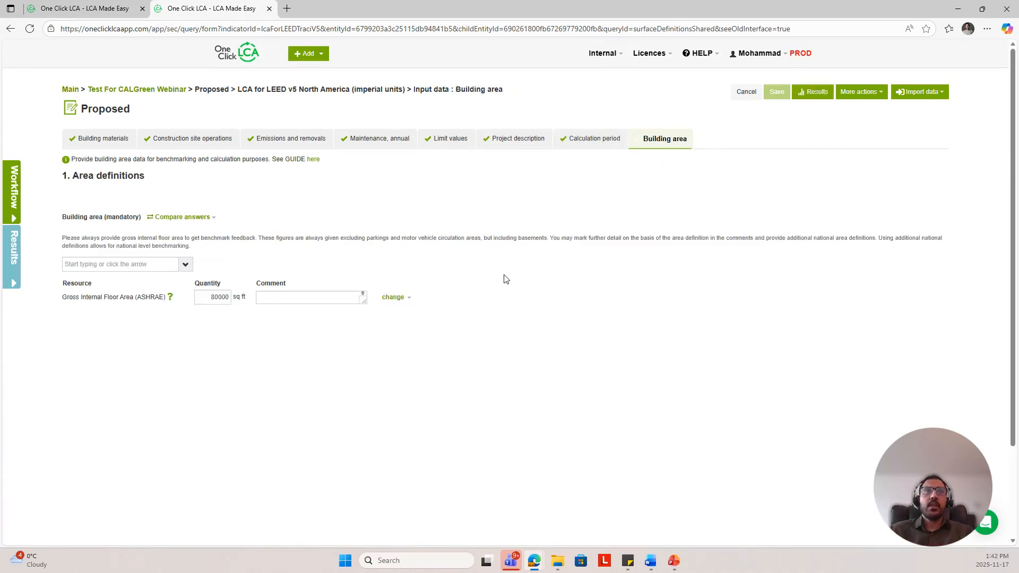
scroll(506, 279, down, 1)
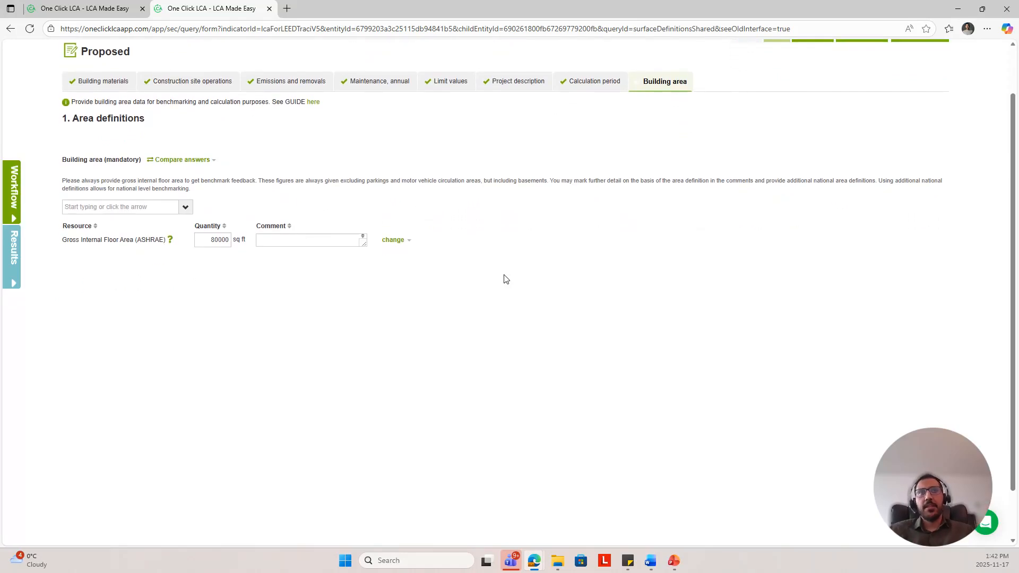
scroll(756, 221, up, 1)
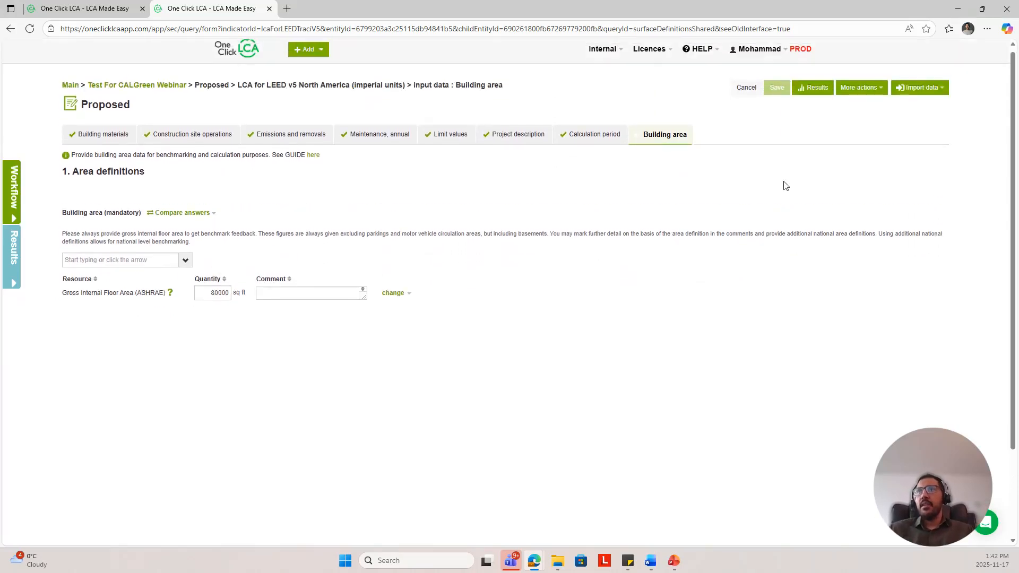
Step: Open the project results and review the whole-building life cycle assessment tables by life-cycle stage
click(815, 87)
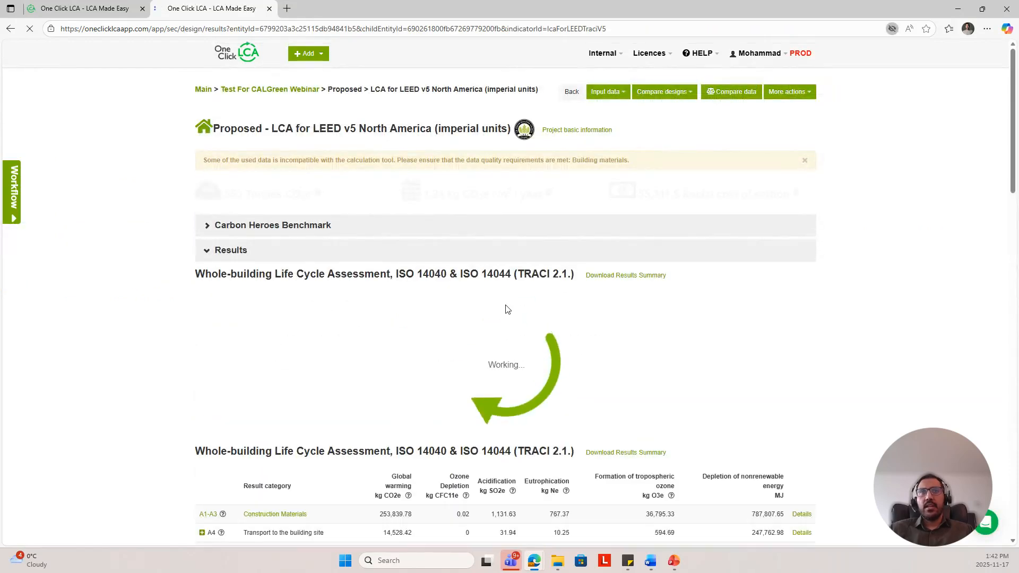
scroll(441, 331, down, 3)
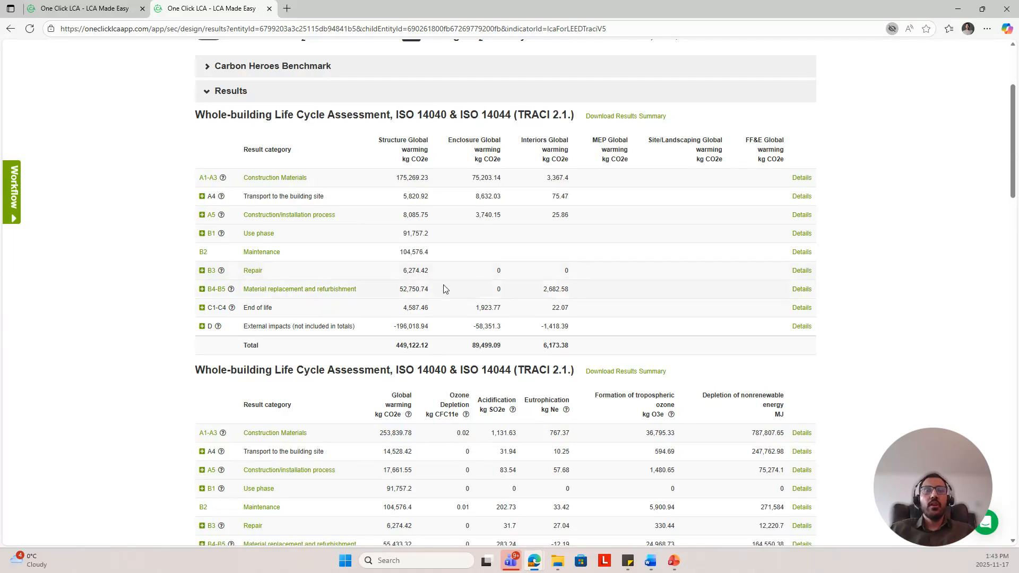
scroll(444, 289, down, 2)
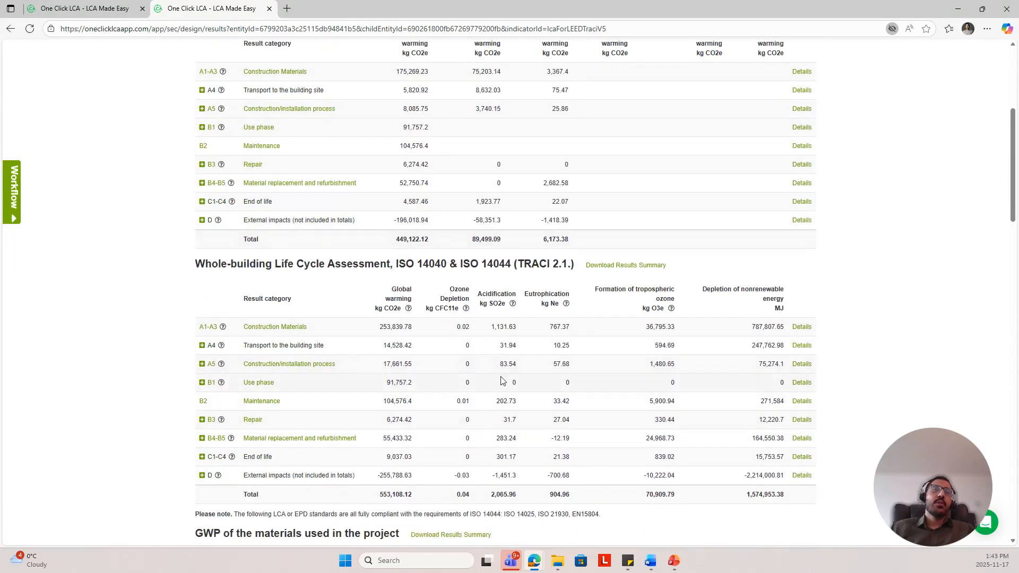
scroll(501, 378, down, 1)
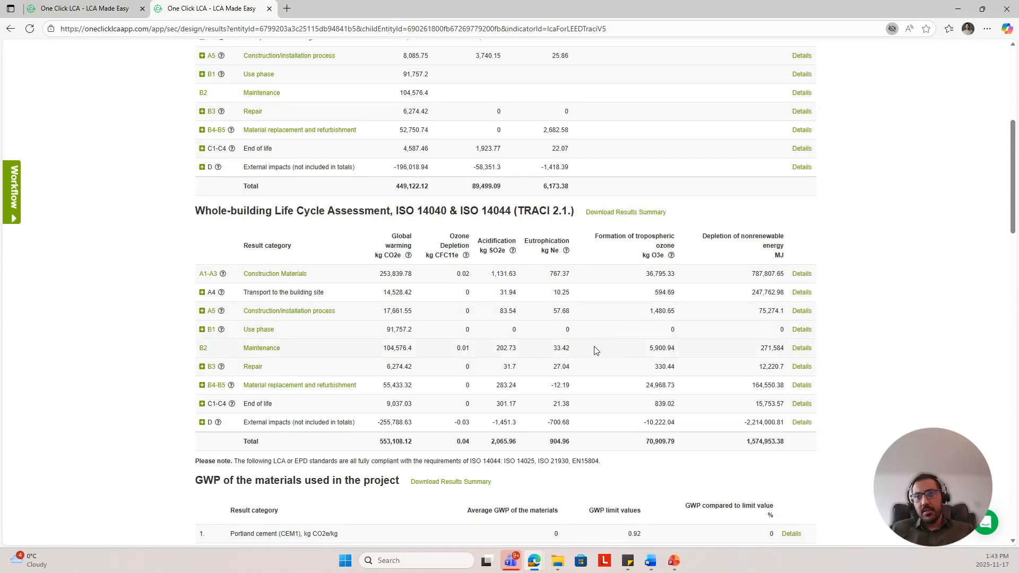
scroll(595, 350, down, 6)
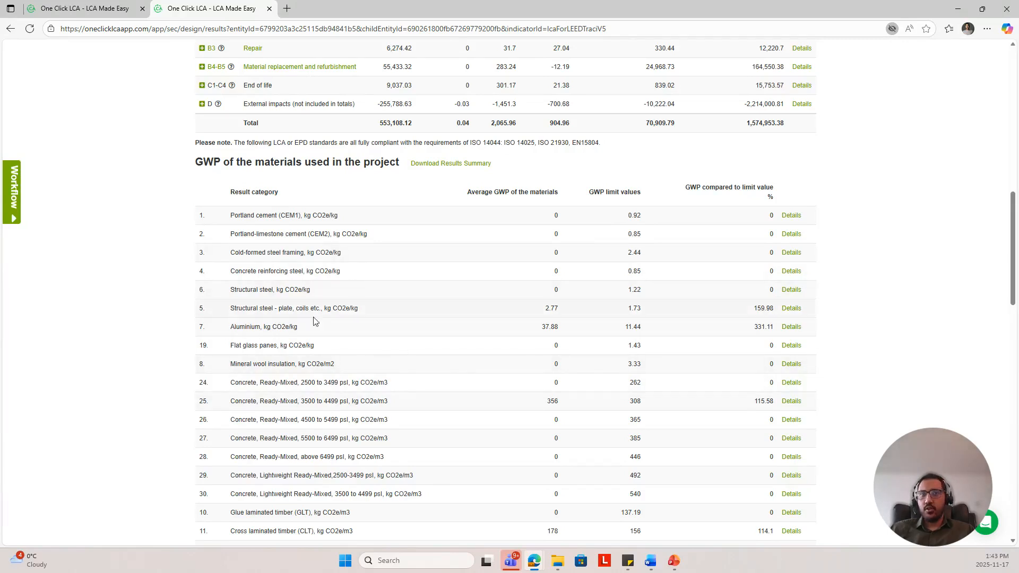
scroll(357, 416, down, 1)
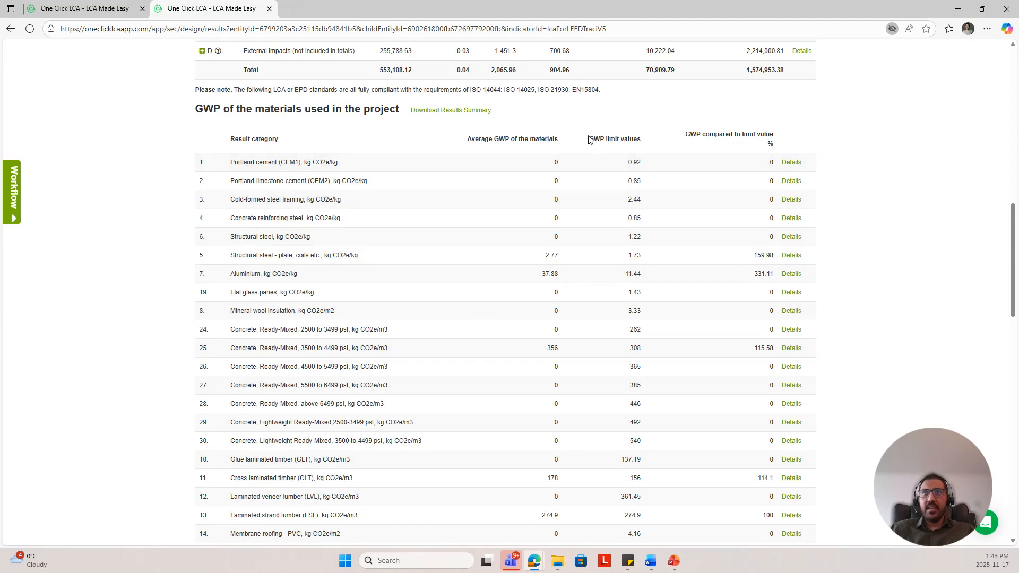
Step: Examine the GWP of the materials used table, comparing average material GWP against the GWP limit values
drag(589, 140, 641, 142)
click(910, 263)
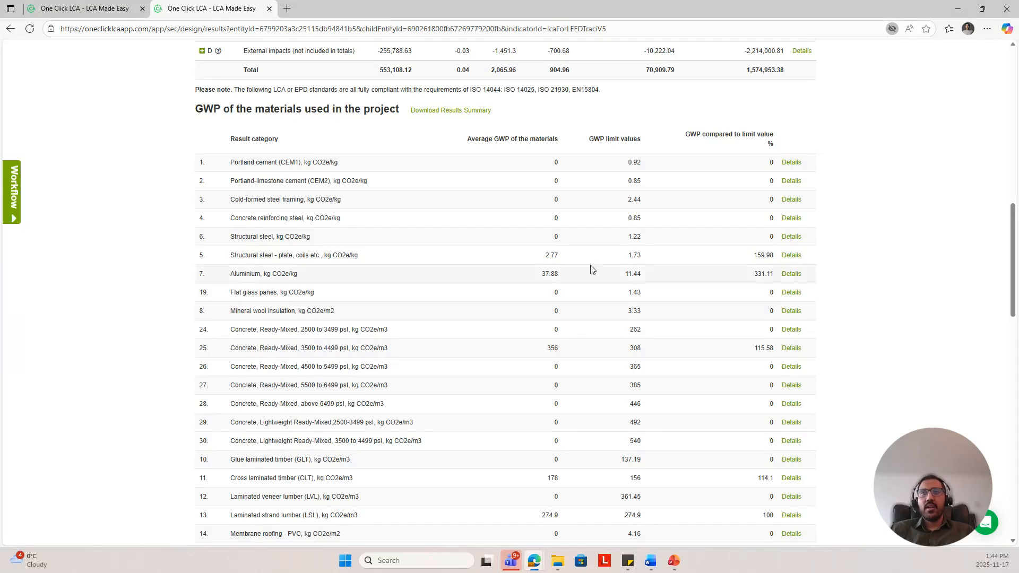
scroll(593, 291, down, 1)
scroll(593, 291, down, 5)
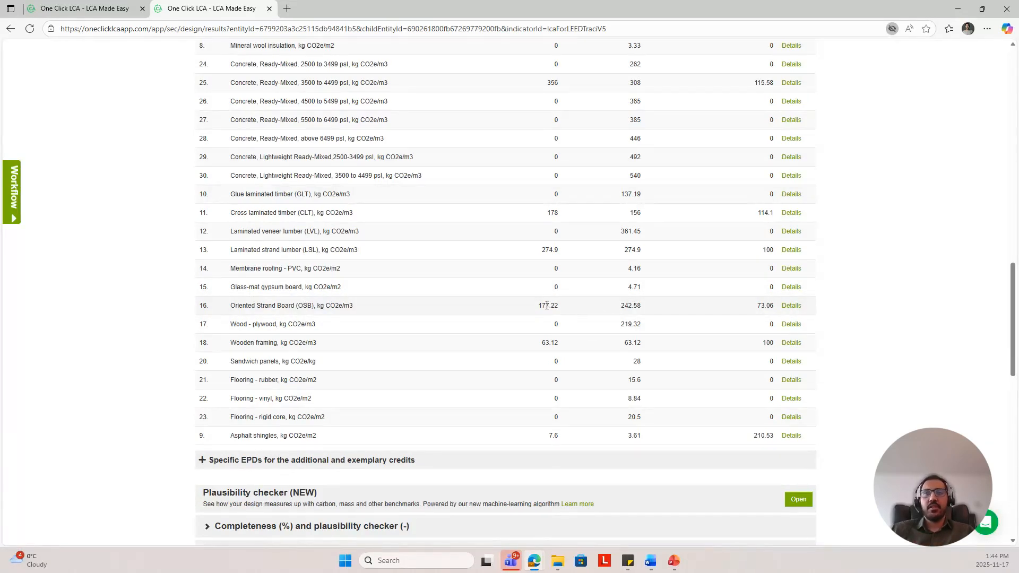
scroll(548, 306, up, 3)
scroll(548, 306, up, 2)
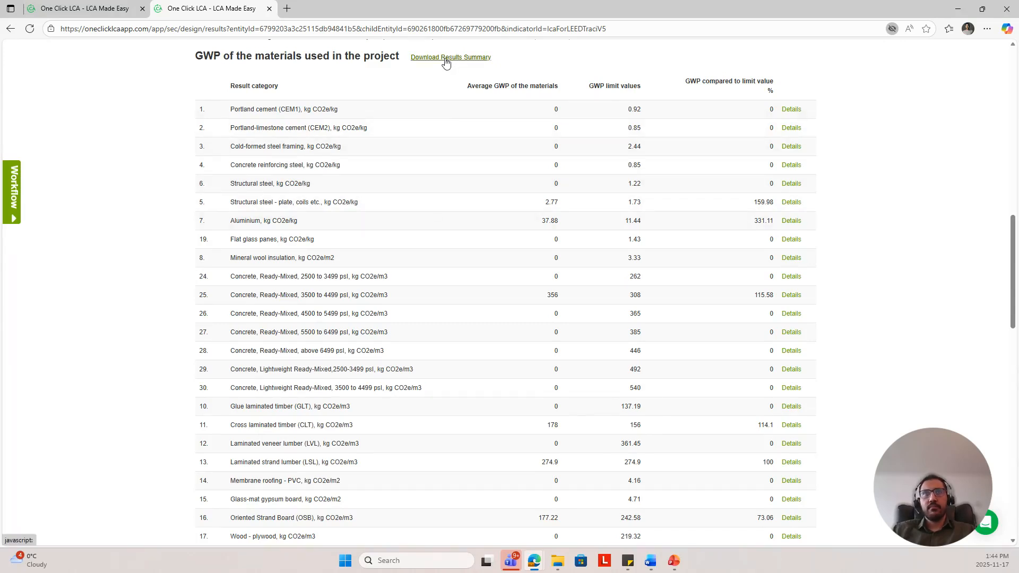
scroll(562, 275, down, 1)
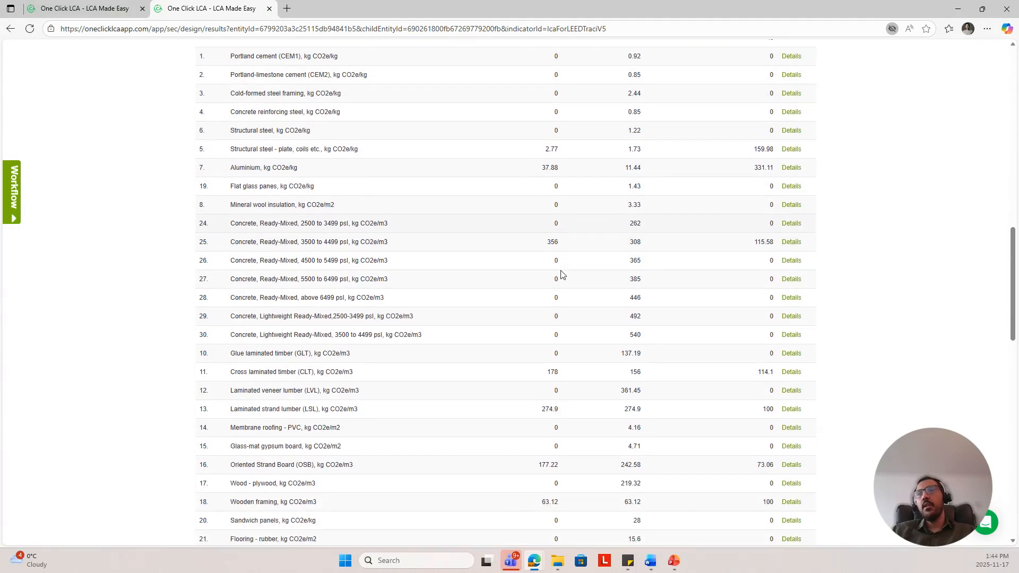
scroll(563, 274, down, 3)
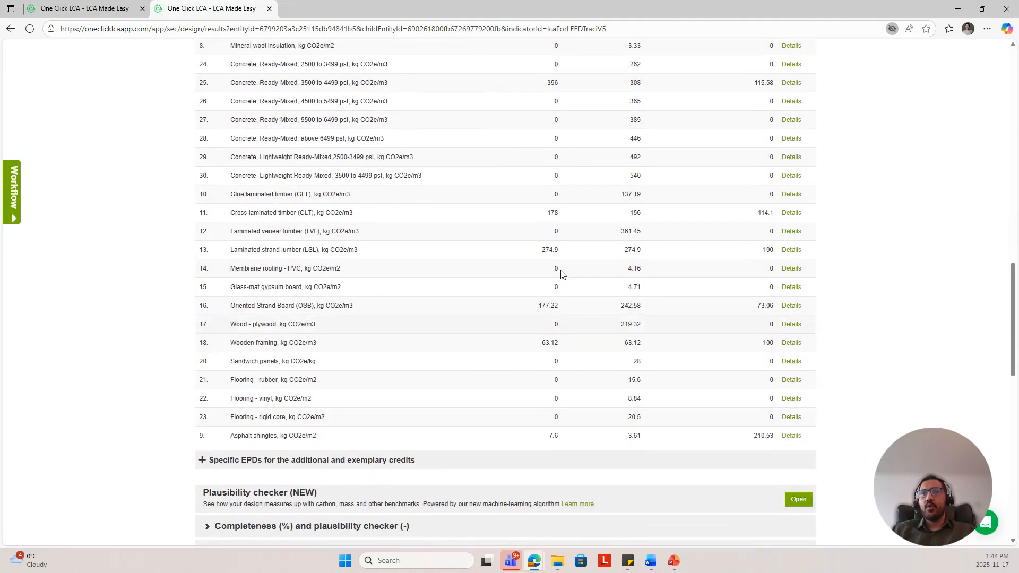
scroll(564, 268, up, 1)
scroll(567, 257, down, 1)
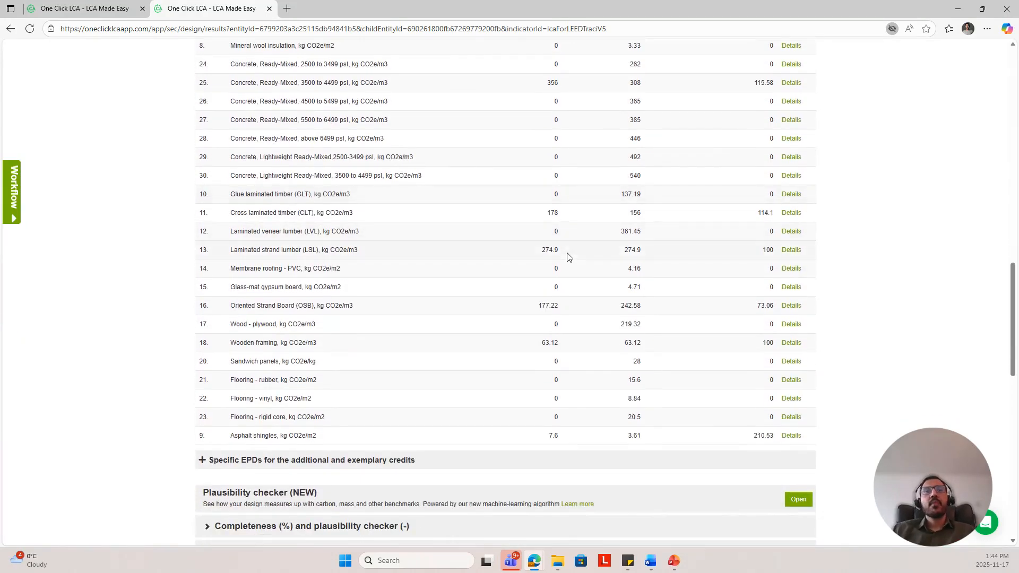
scroll(567, 258, down, 3)
scroll(506, 326, down, 1)
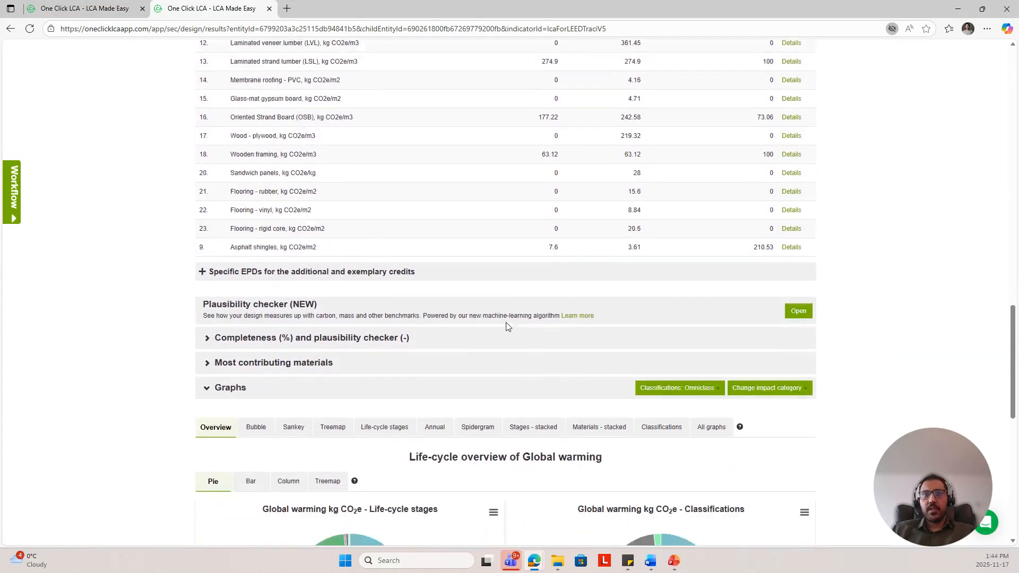
scroll(507, 326, down, 1)
Step: Expand the most contributing materials (Global warming) section and review the listed resources
click(287, 289)
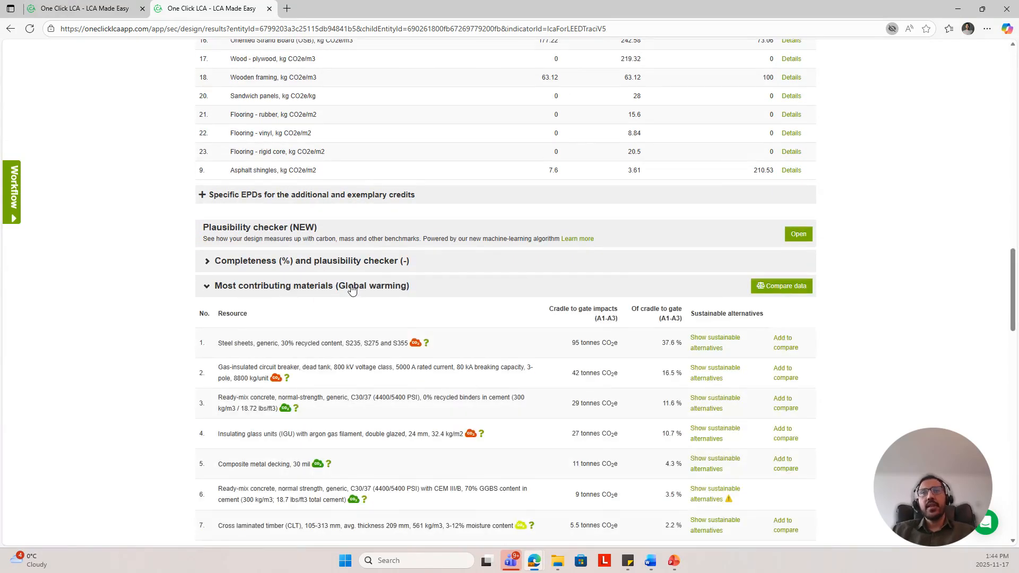
scroll(370, 324, down, 2)
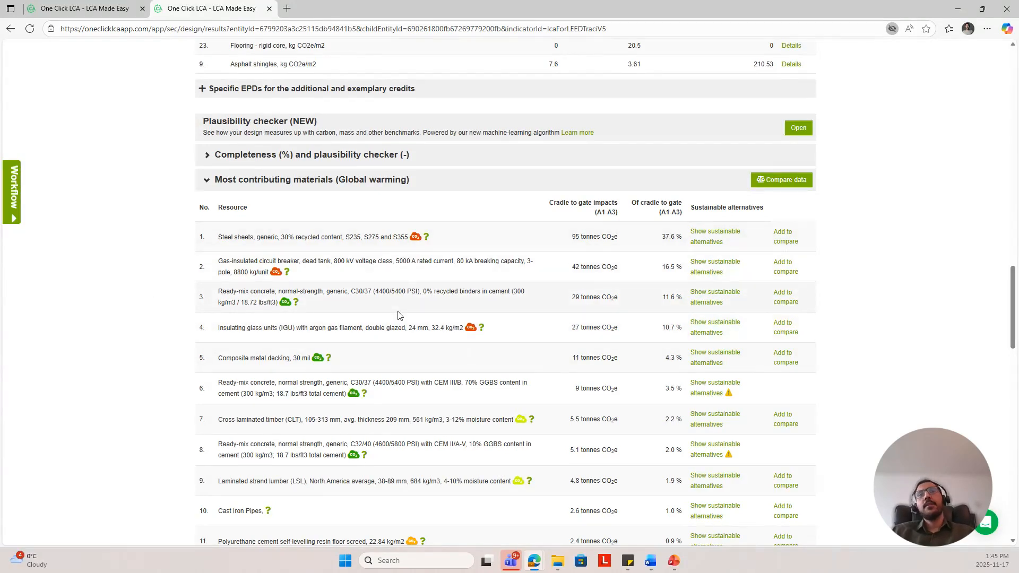
scroll(398, 319, down, 10)
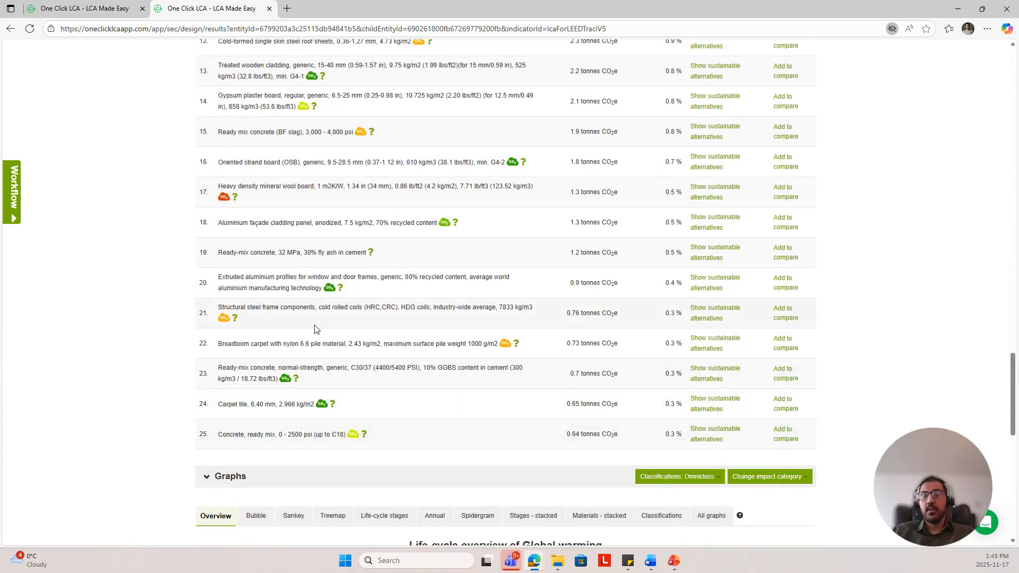
Step: Browse the sustainable alternatives for the generic steel sheets, close that list, and collapse the most contributing materials section
scroll(344, 325, up, 9)
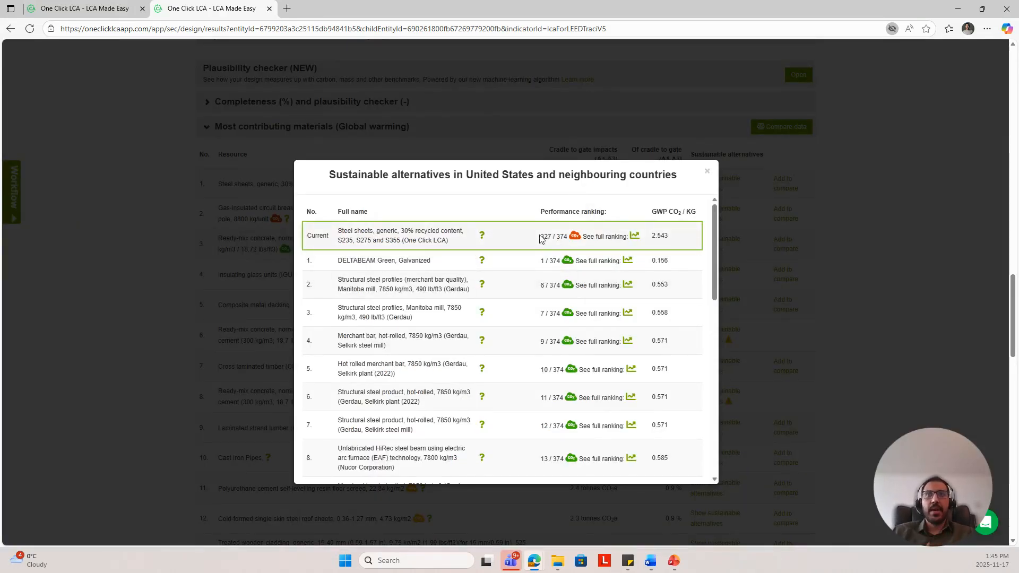
scroll(578, 329, down, 2)
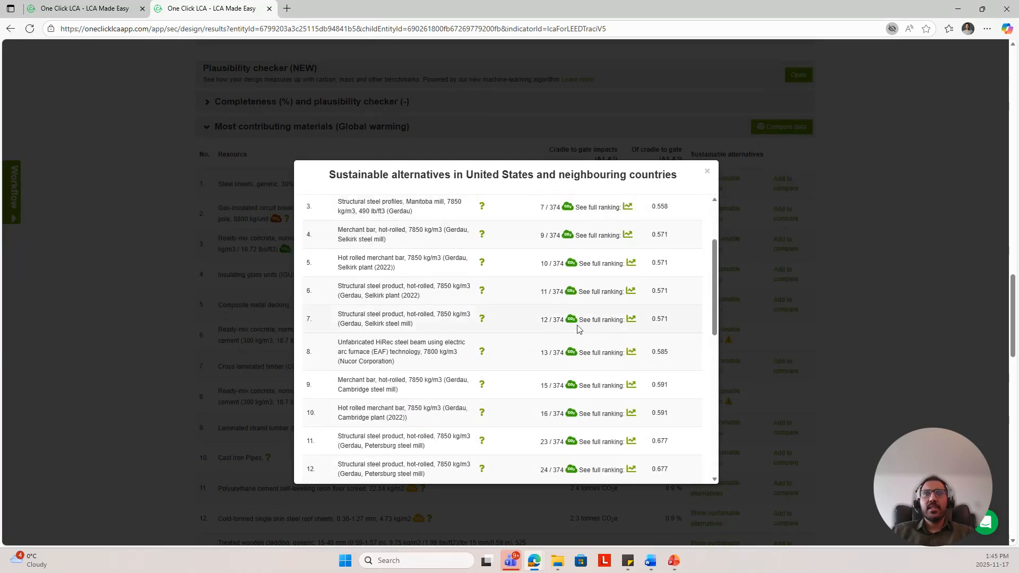
scroll(577, 329, up, 1)
scroll(566, 337, up, 1)
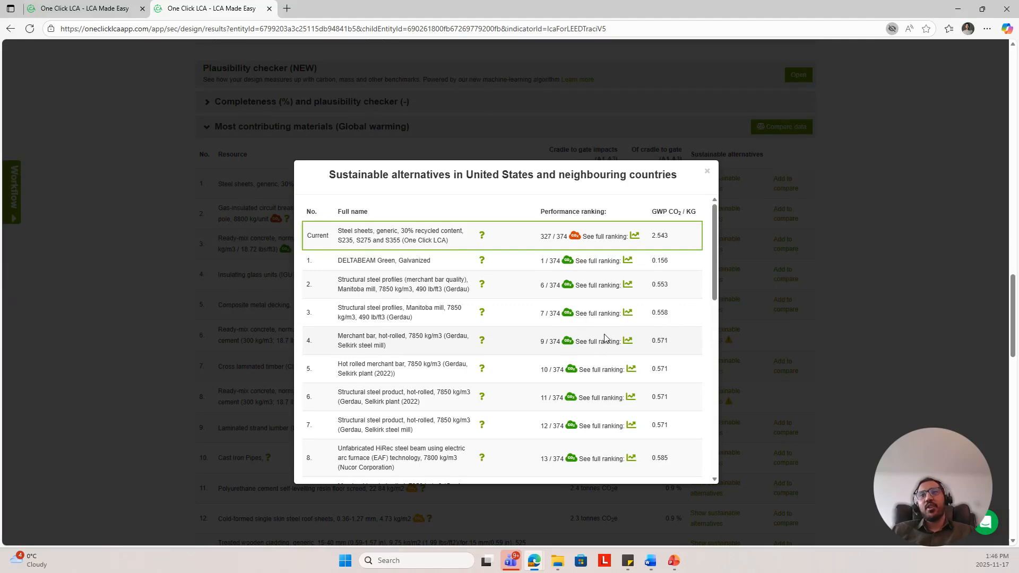
click(706, 173)
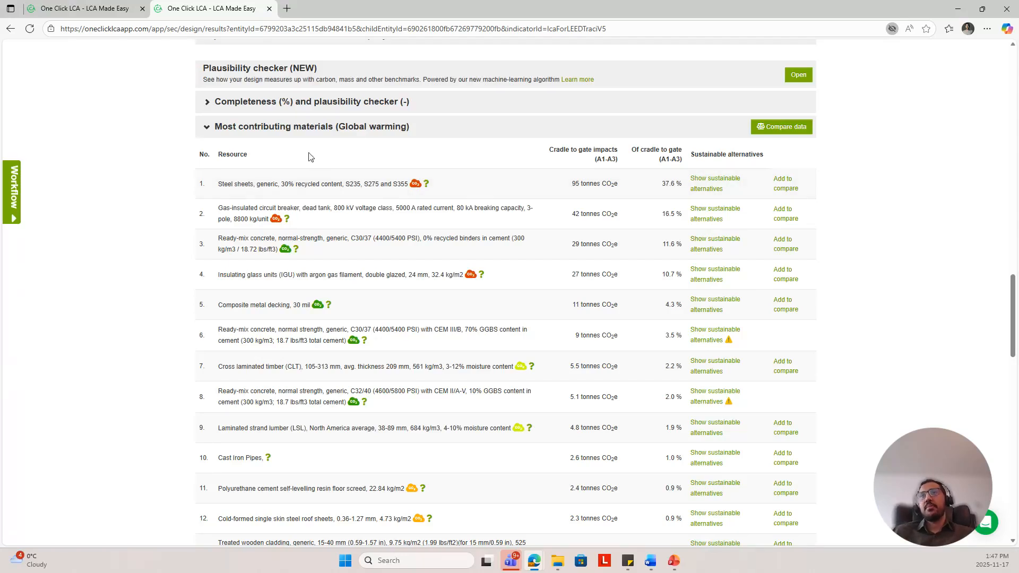
click(290, 131)
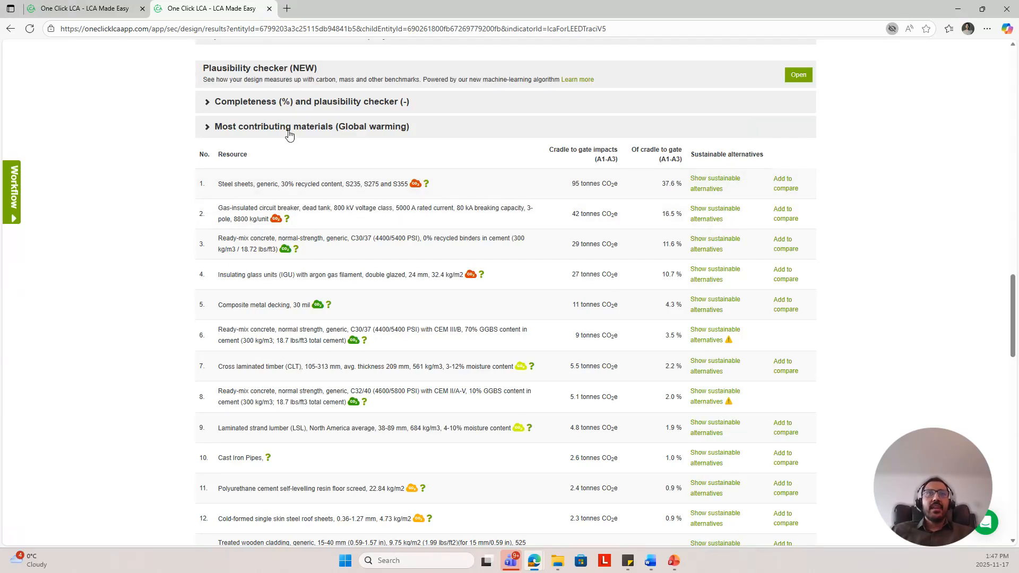
Step: Browse the Global warming graphs for the project in the Overview, Bubble, Sankey and Annual views
scroll(464, 242, down, 4)
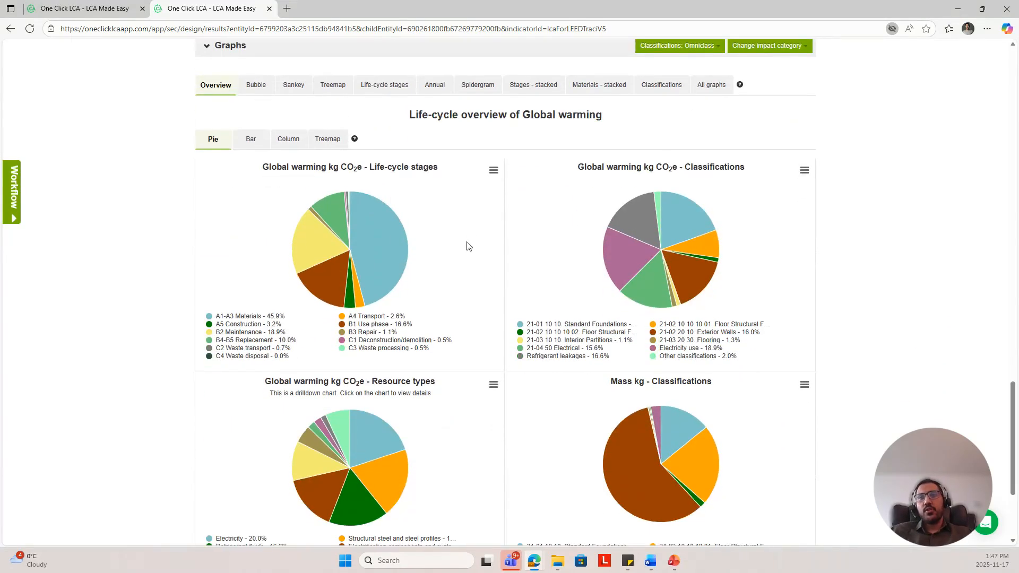
scroll(462, 242, up, 2)
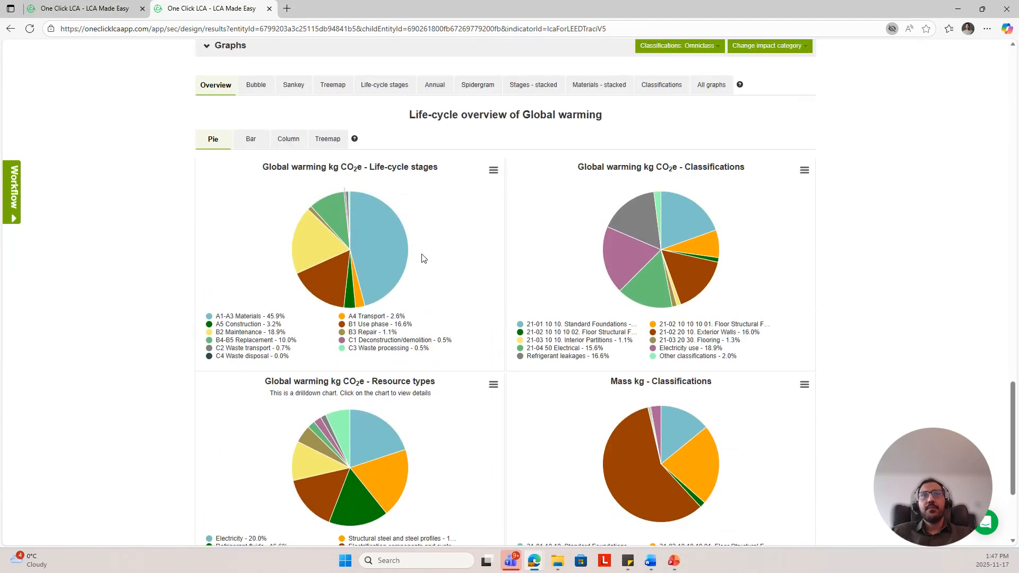
click(494, 169)
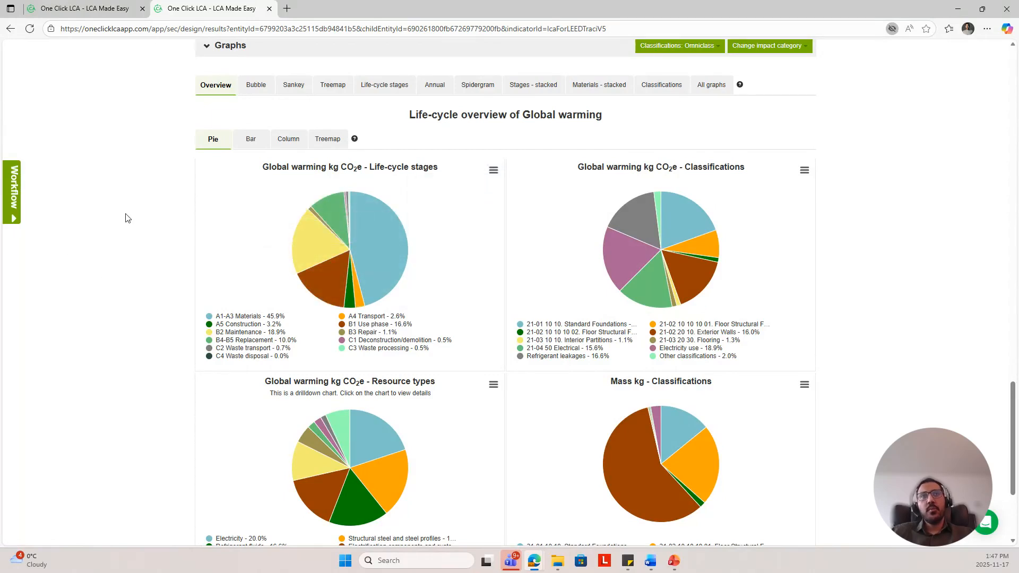
scroll(254, 102, up, 1)
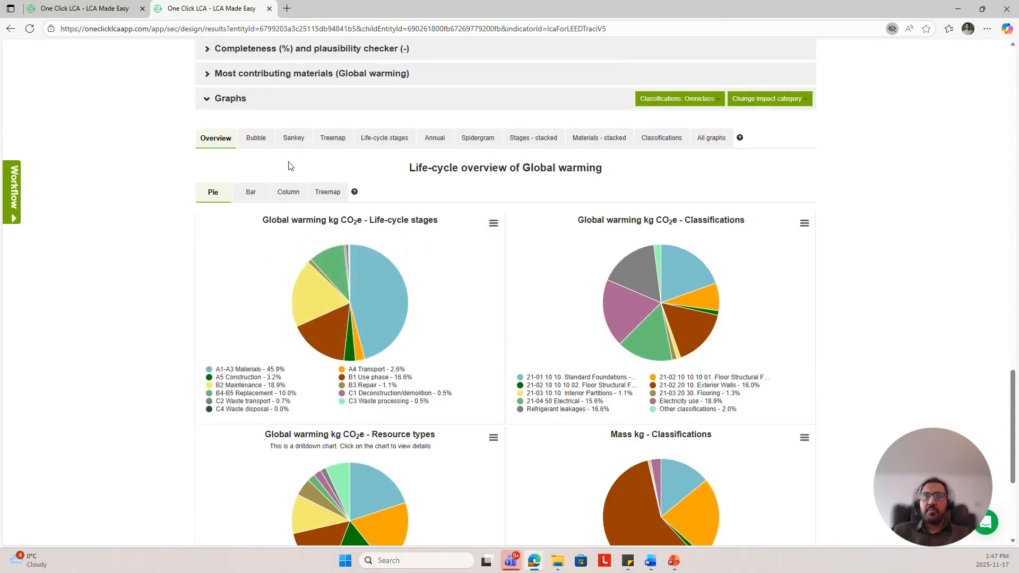
click(260, 140)
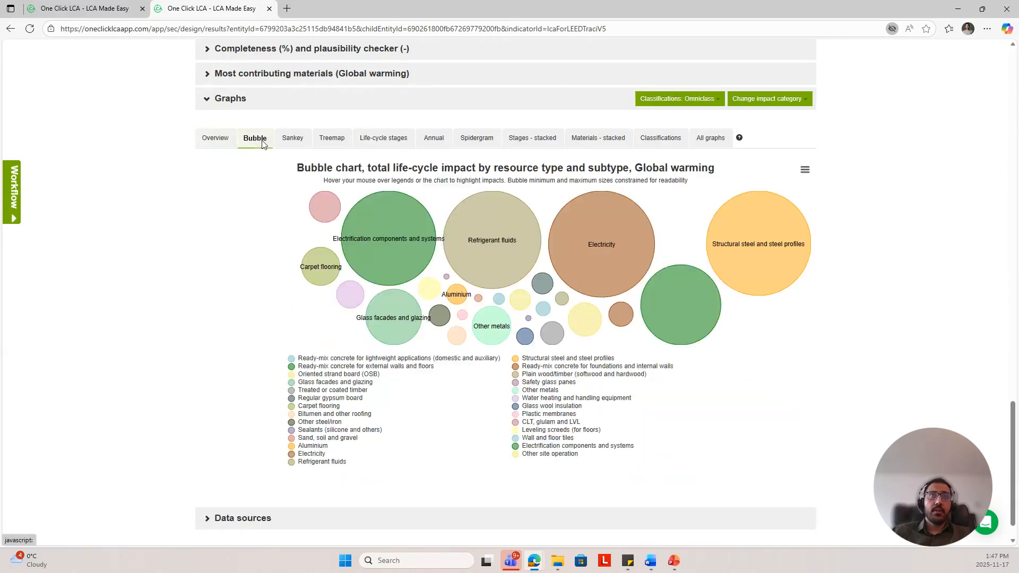
click(289, 139)
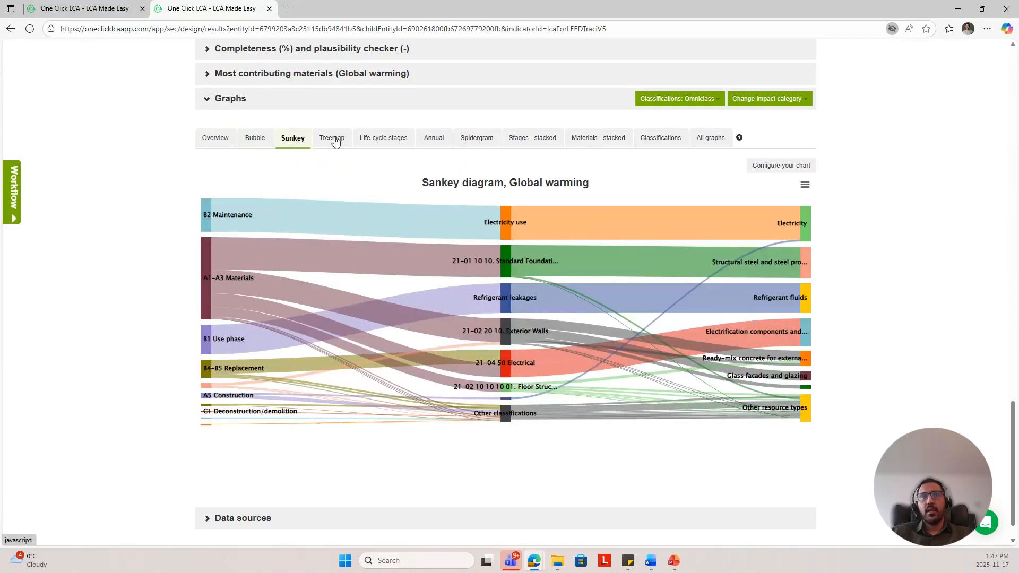
click(429, 138)
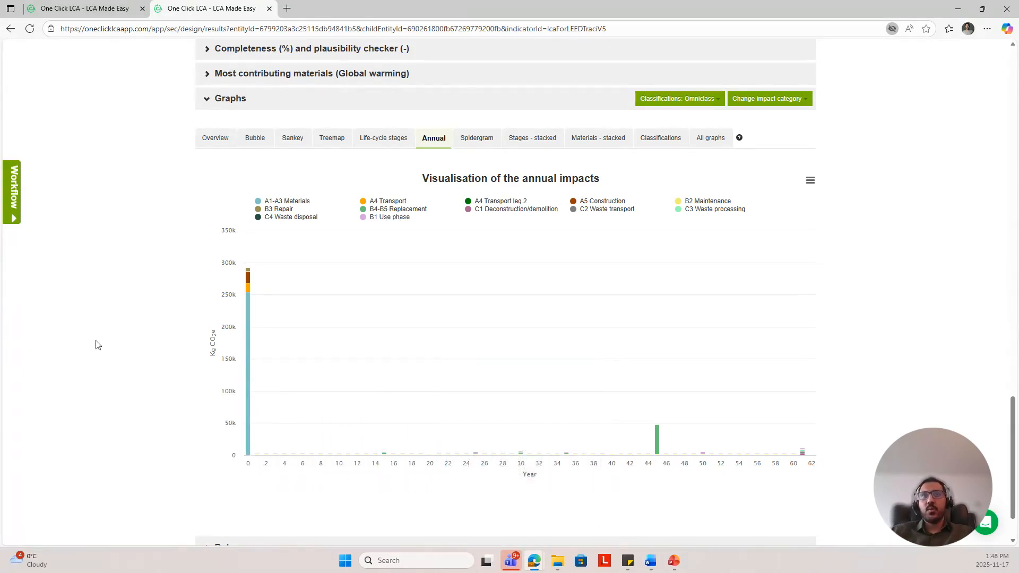
Step: Switch the life-cycle overview charts between Bar, Column and Pie displays
click(217, 144)
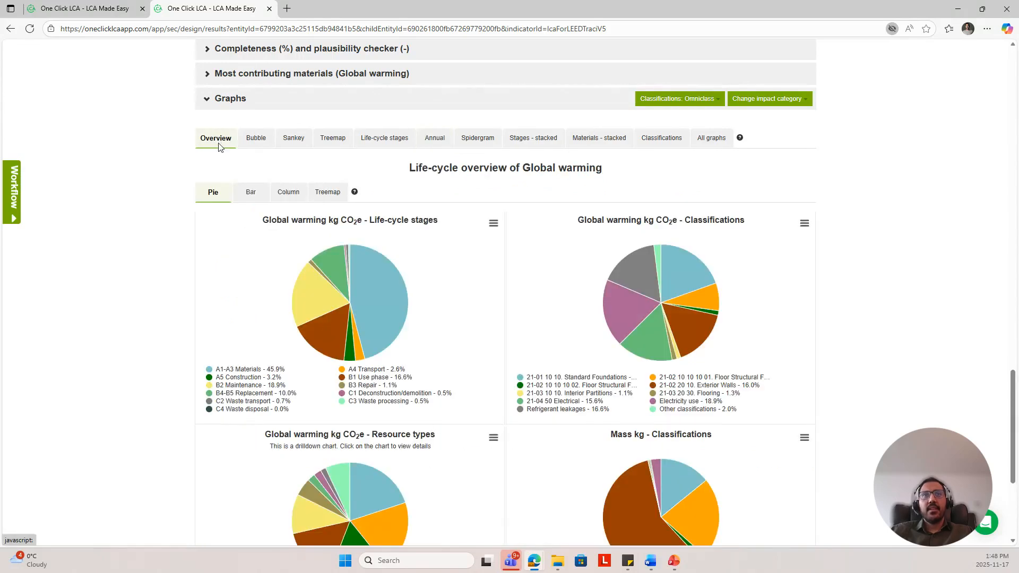
click(244, 192)
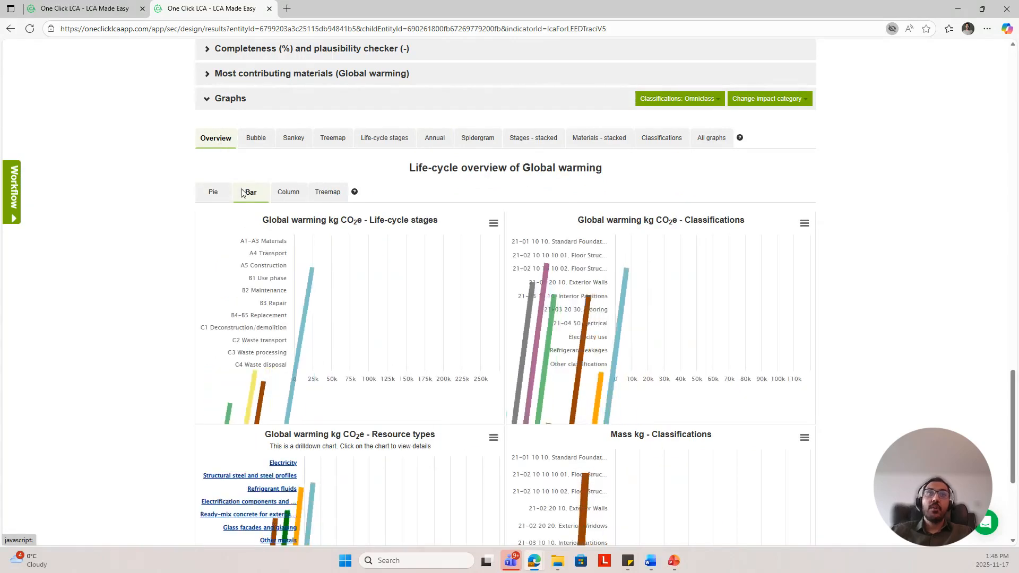
click(285, 196)
click(214, 199)
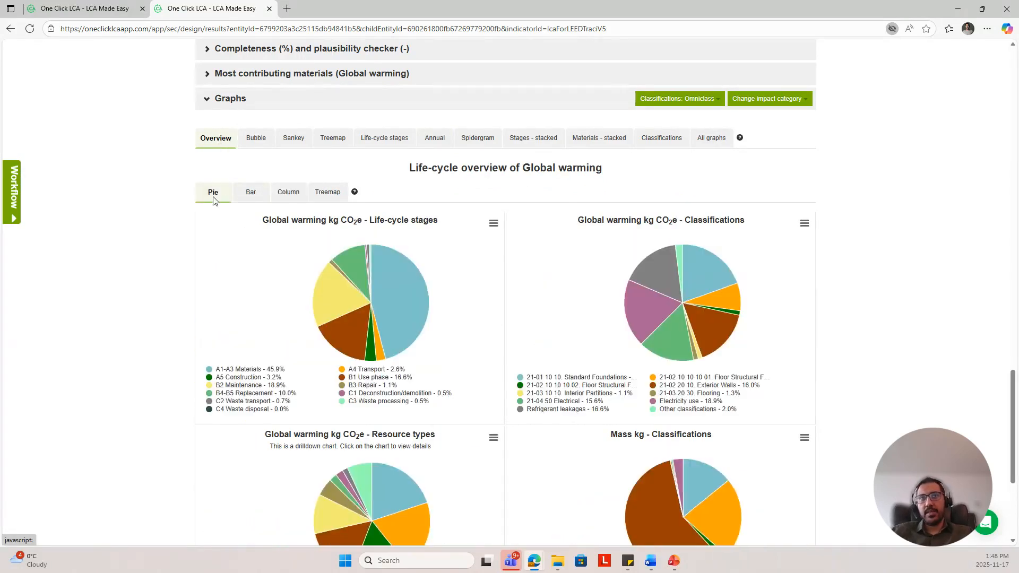
Step: Generate the LEED v5 Comparative report with Baseline selected as the baseline design and download it
scroll(913, 295, up, 8)
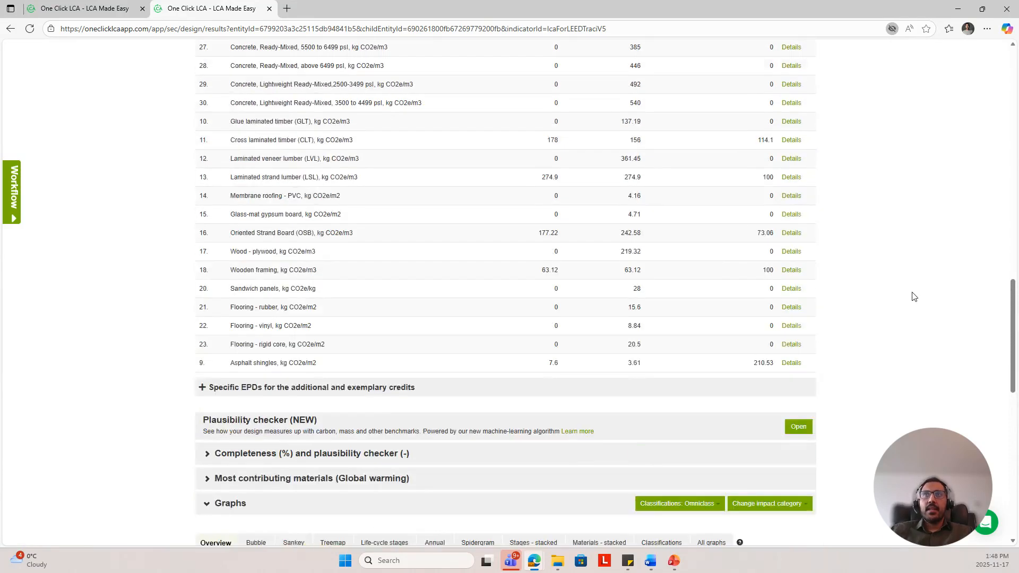
scroll(913, 296, up, 10)
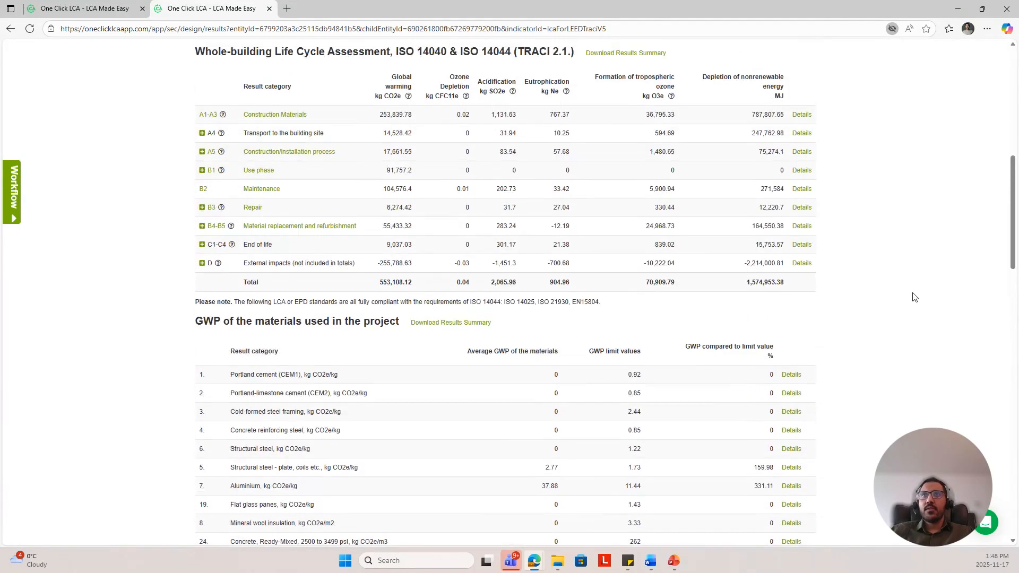
scroll(914, 297, up, 7)
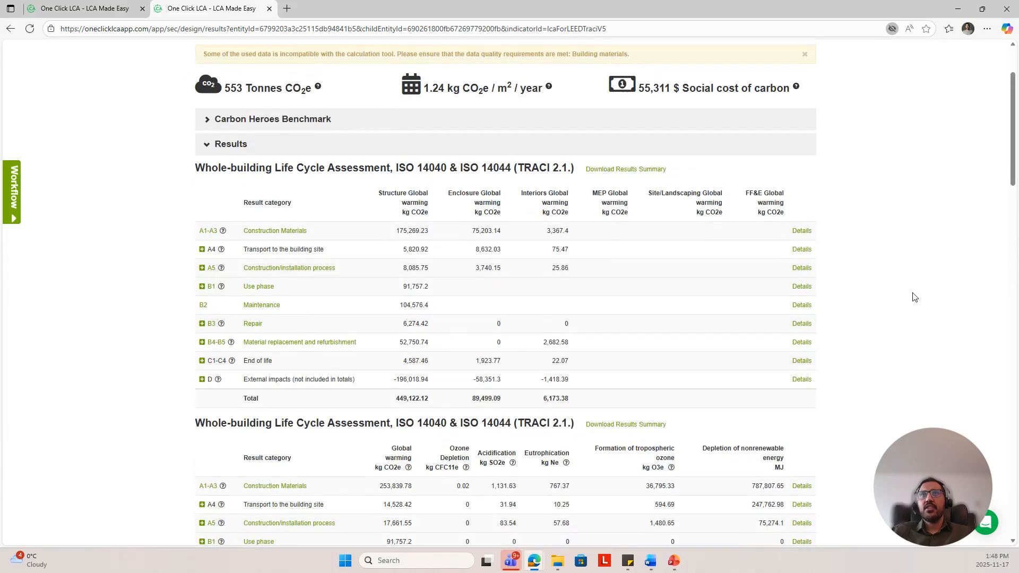
scroll(892, 254, up, 2)
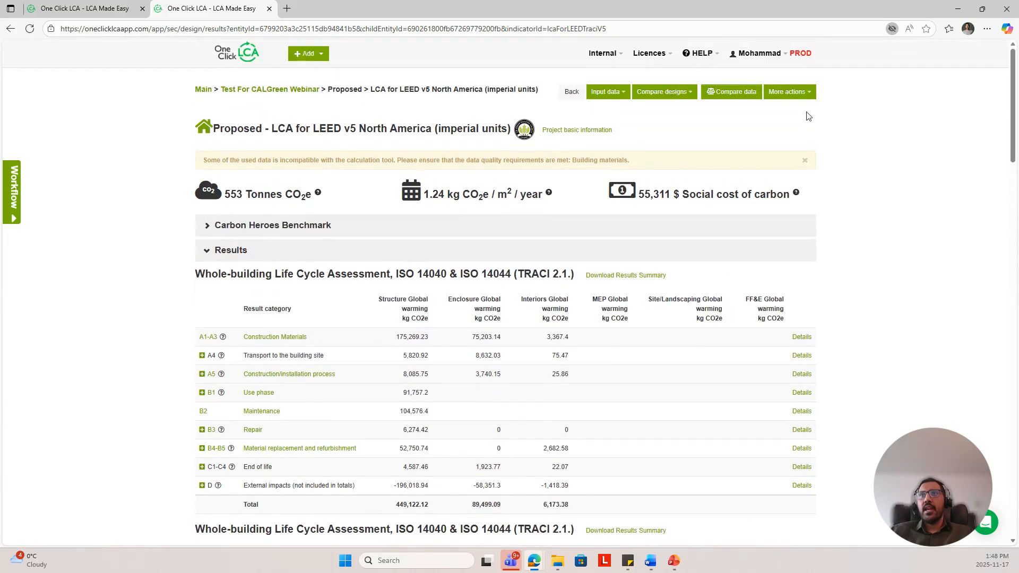
click(789, 92)
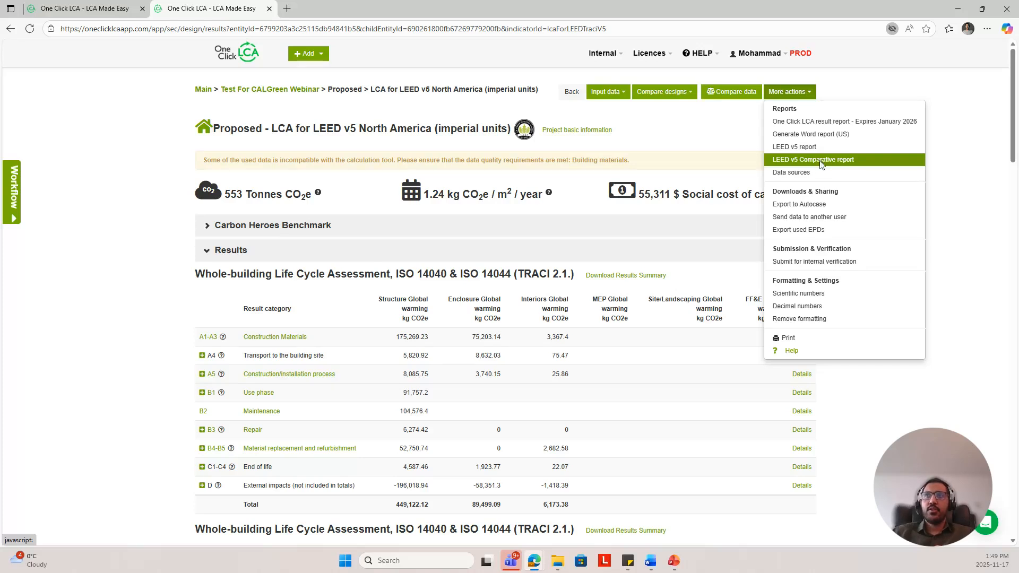
click(820, 165)
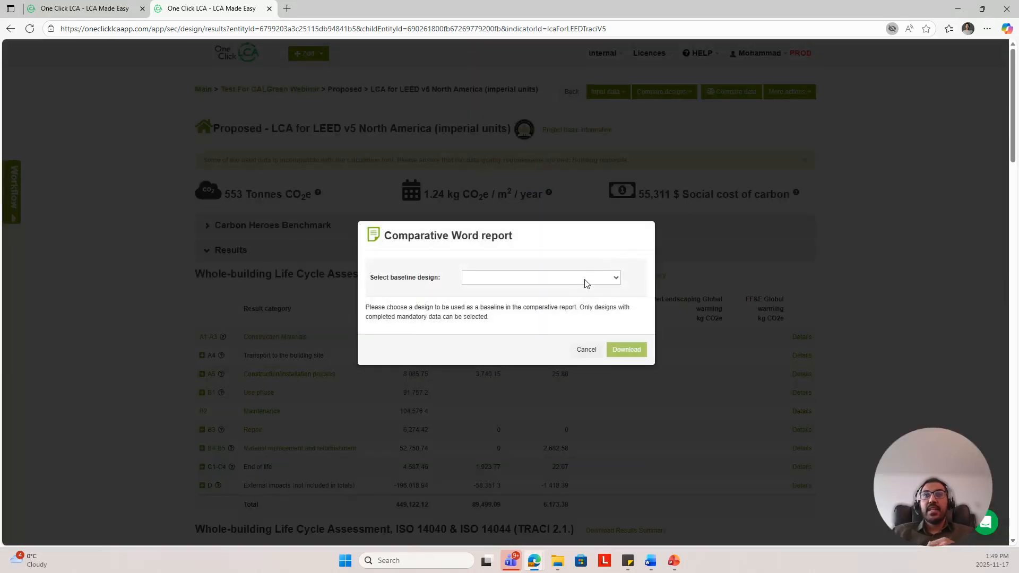
click(585, 278)
click(537, 312)
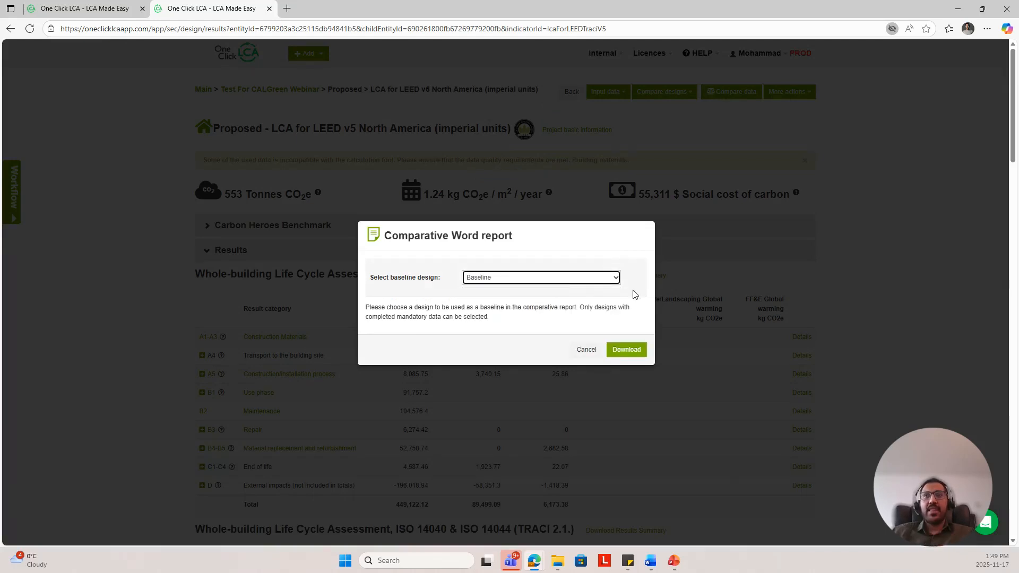
click(636, 353)
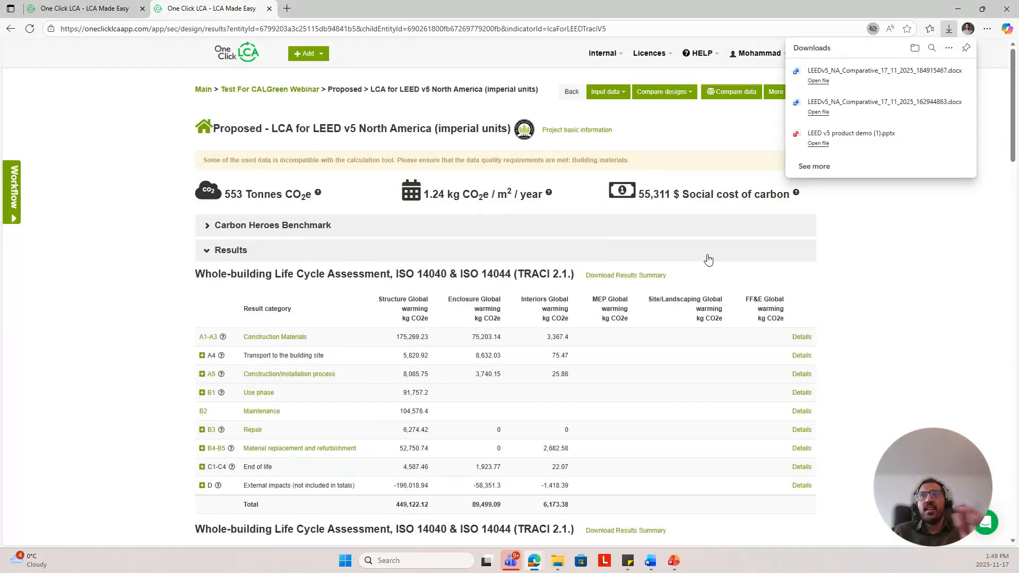
Step: Open the downloaded comparative report in Word, maximize its window and enable editing
click(885, 76)
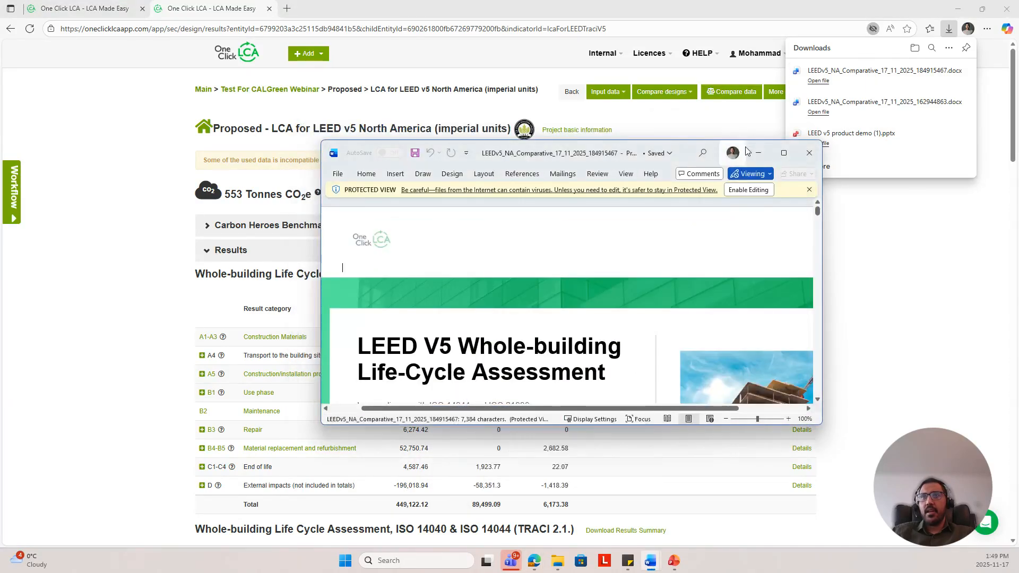
click(783, 153)
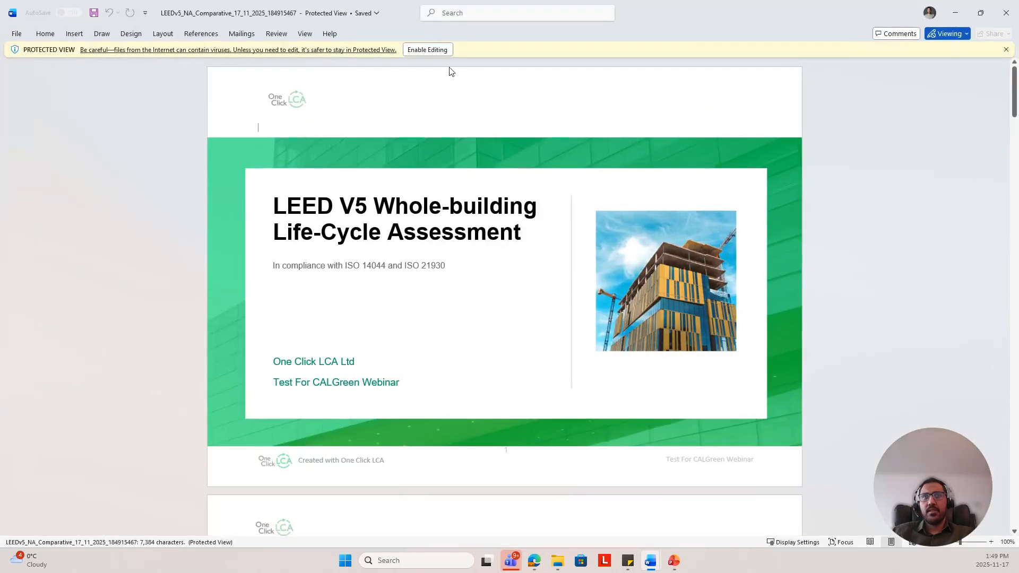
click(440, 50)
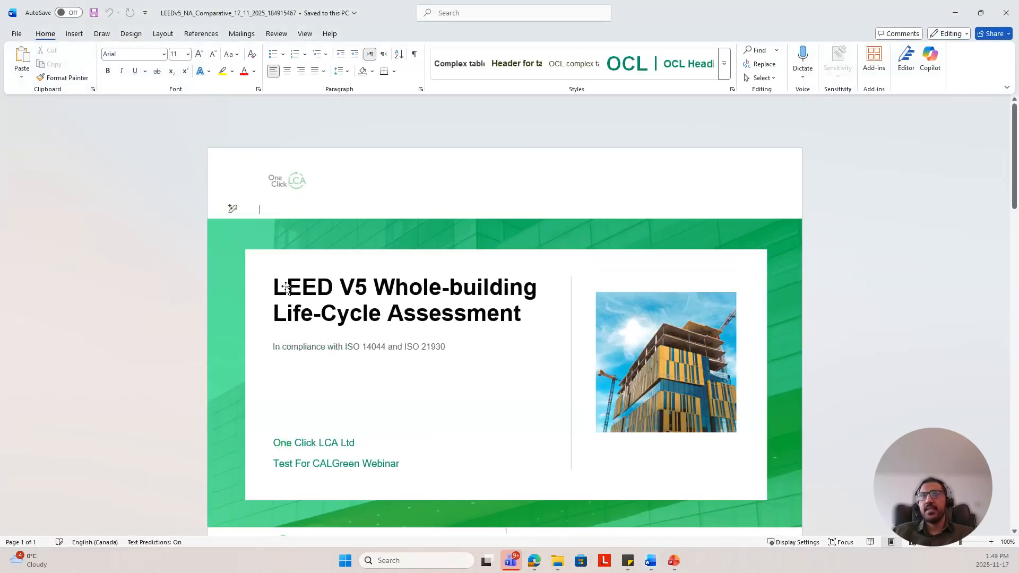
Step: Scroll through the report to the LEED credit eligibility and life-cycle assessment result comparison tables
scroll(409, 265, down, 6)
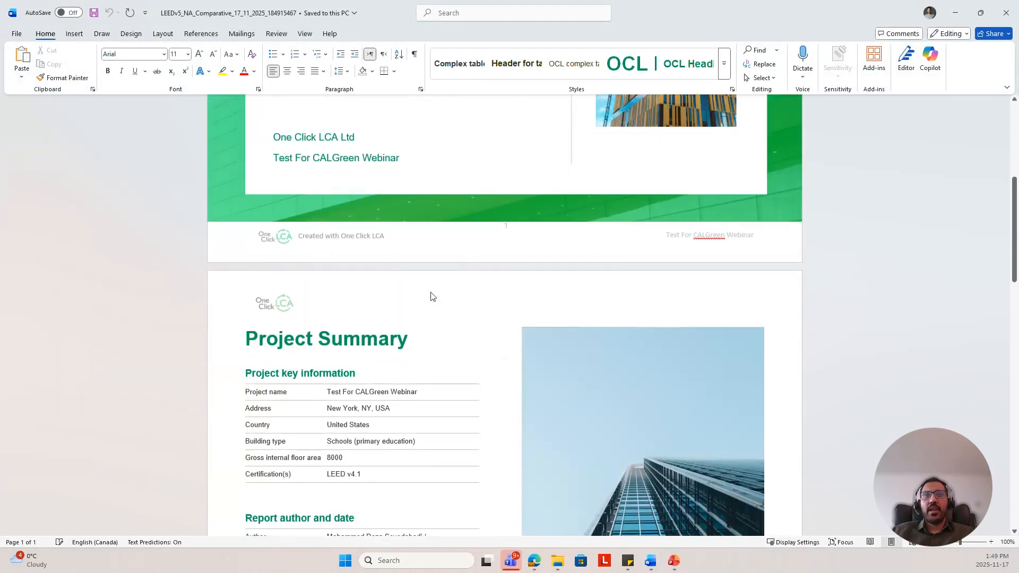
scroll(475, 309, down, 14)
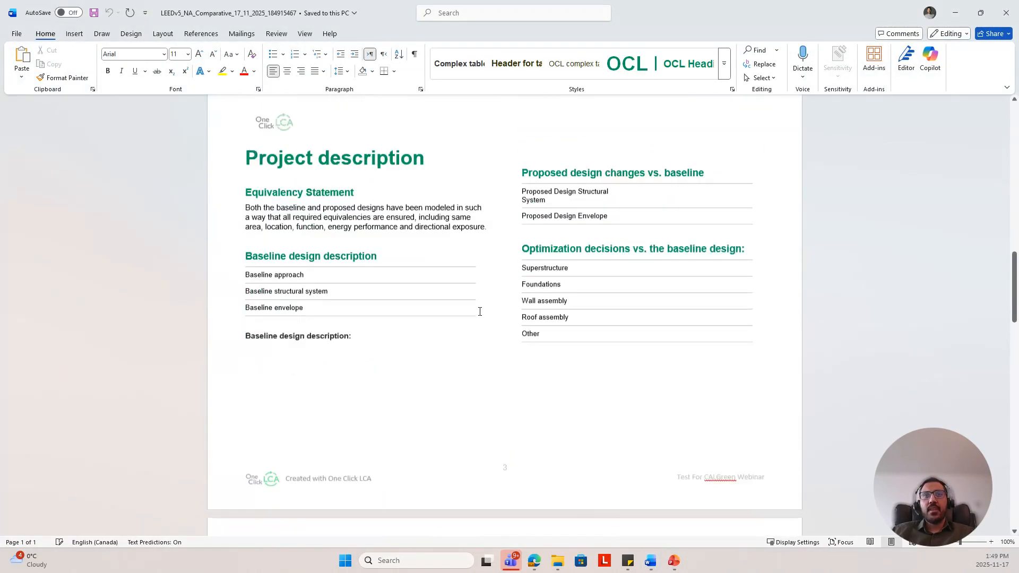
scroll(480, 311, down, 13)
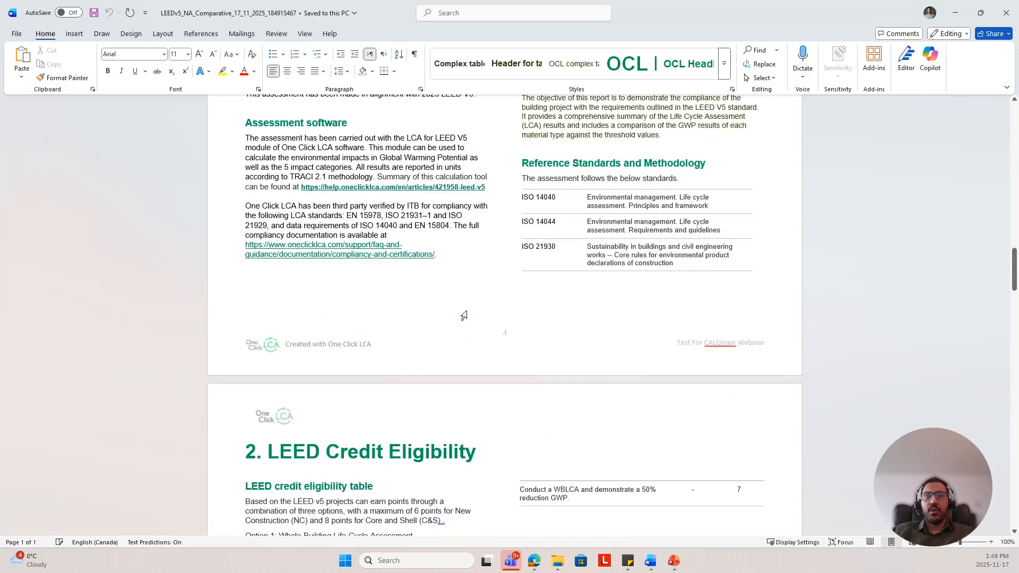
scroll(464, 316, down, 4)
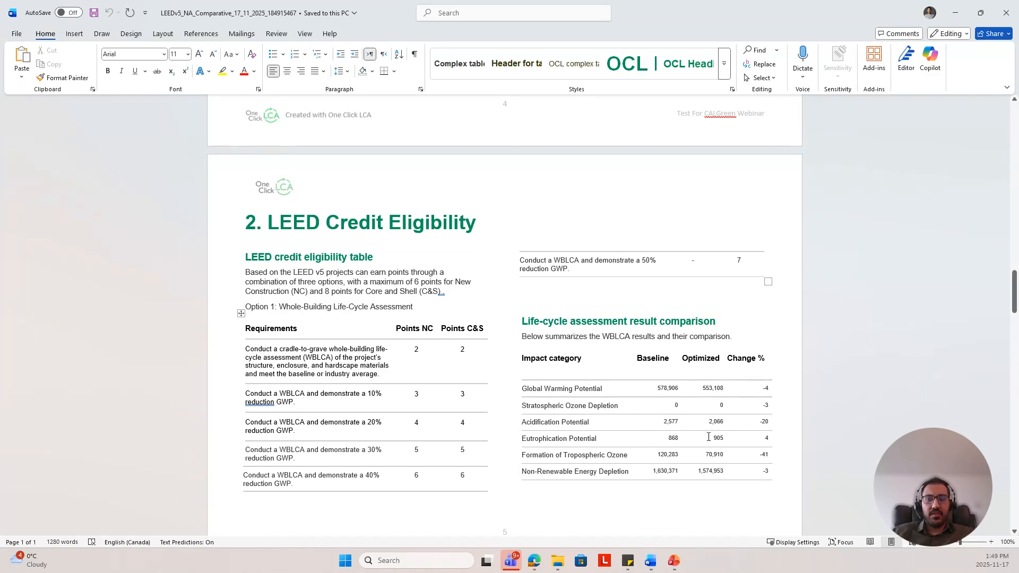
click(703, 361)
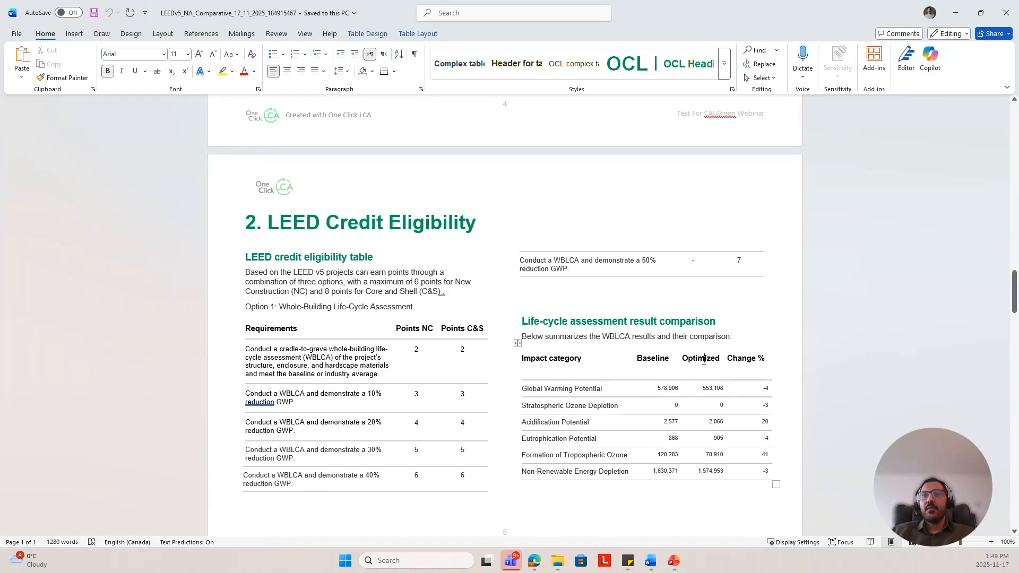
double_click(703, 361)
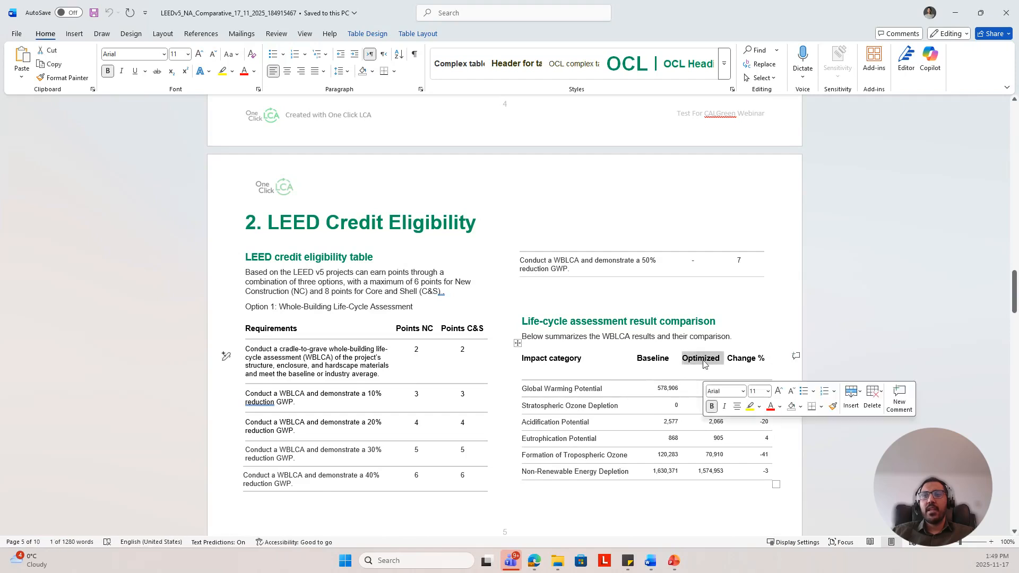
click(674, 436)
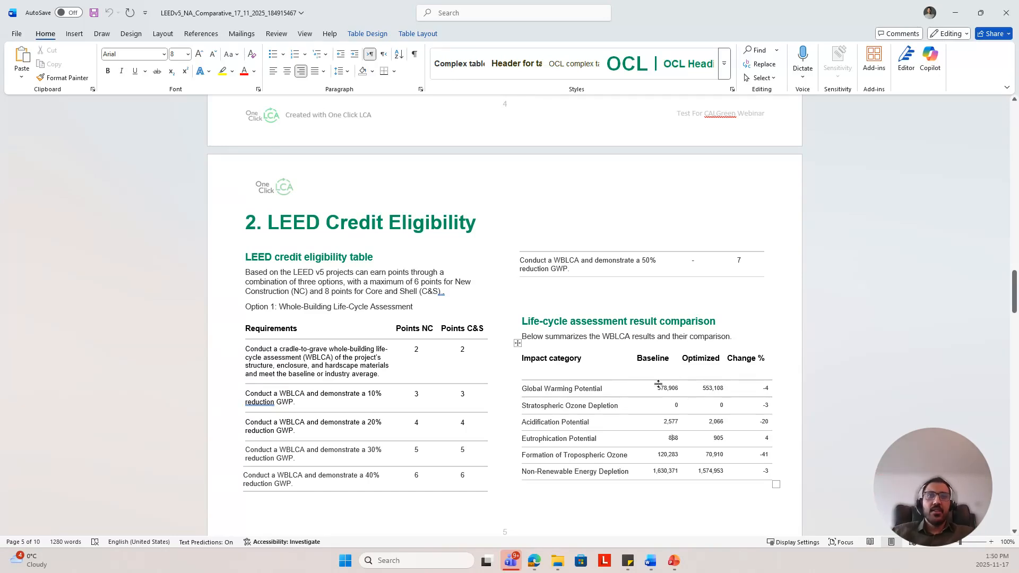
Step: Review the report's scope, optimized design, baseline design and hotspots sections, then minimize Word
scroll(658, 383, down, 15)
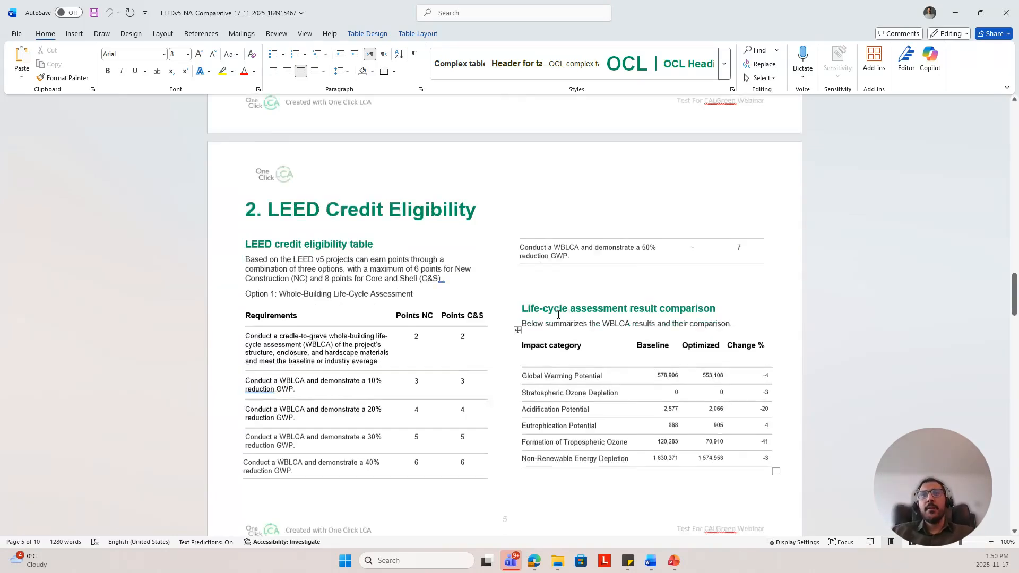
scroll(542, 317, down, 15)
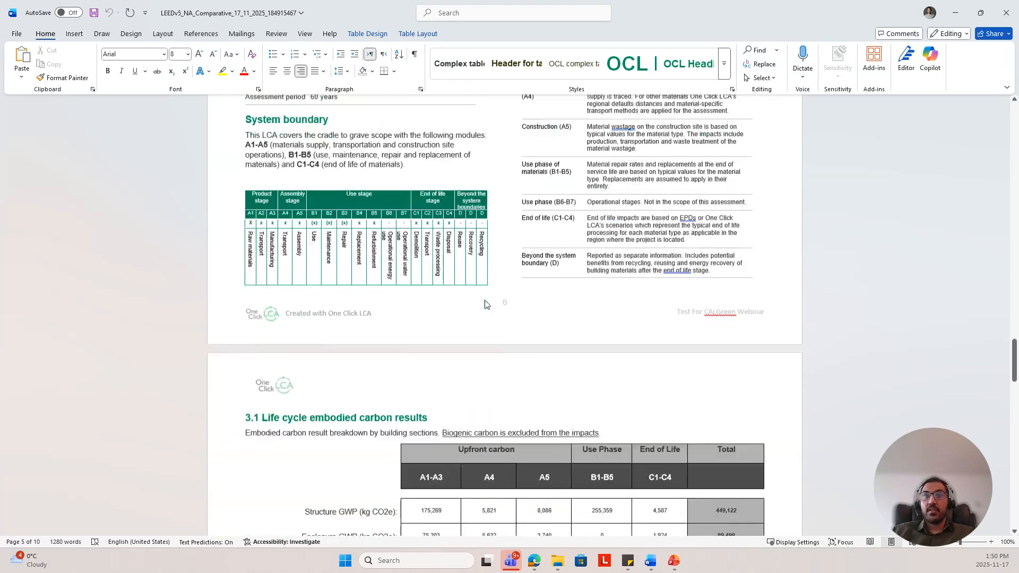
scroll(568, 324, down, 10)
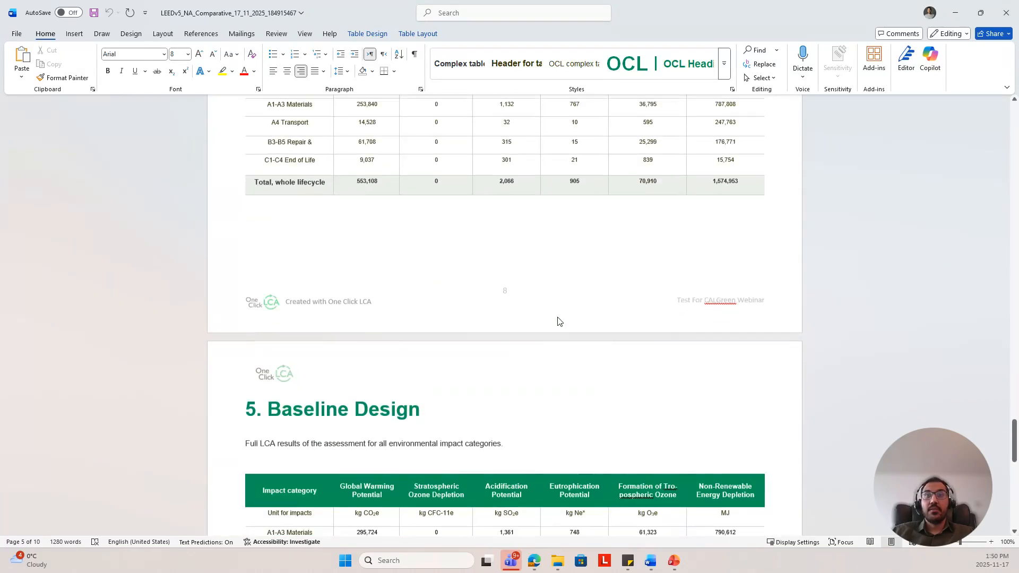
scroll(554, 322, down, 6)
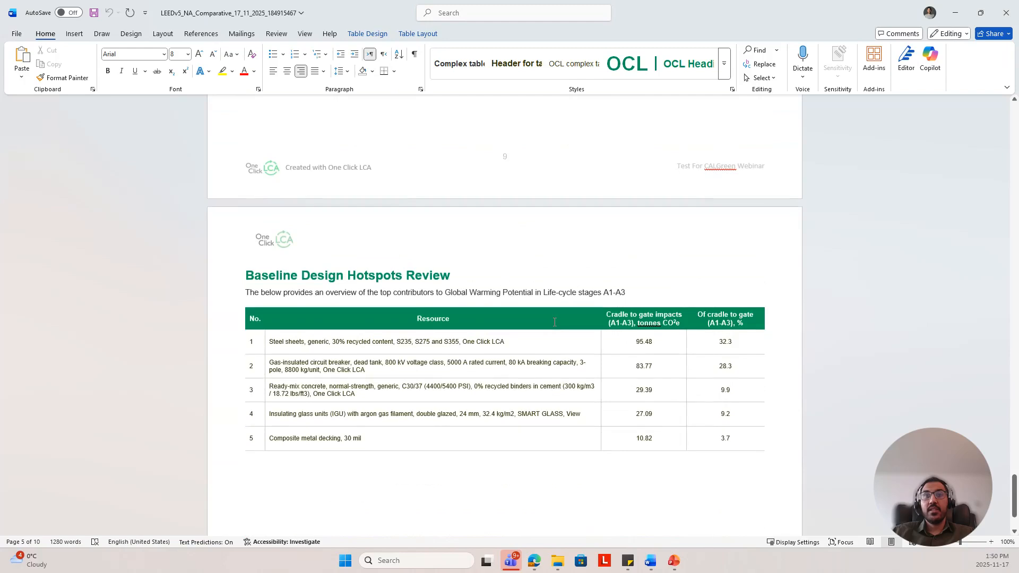
scroll(555, 323, up, 2)
scroll(555, 322, up, 5)
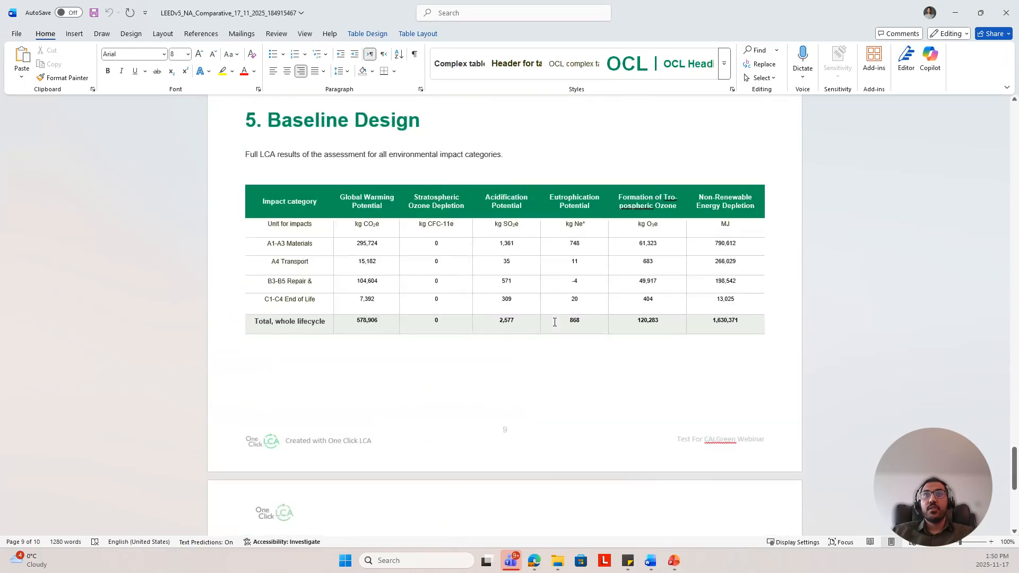
scroll(643, 265, up, 10)
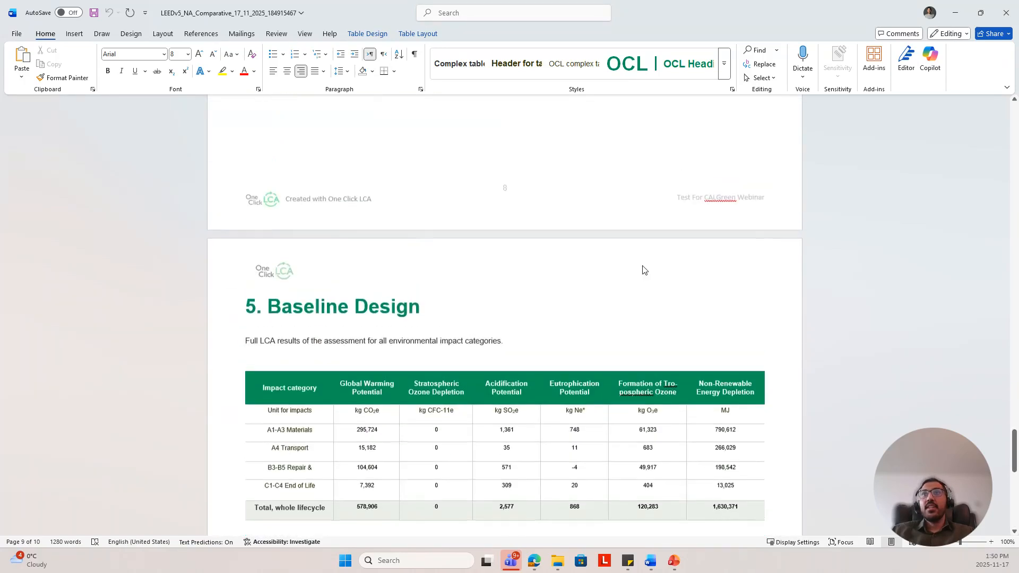
scroll(643, 265, up, 15)
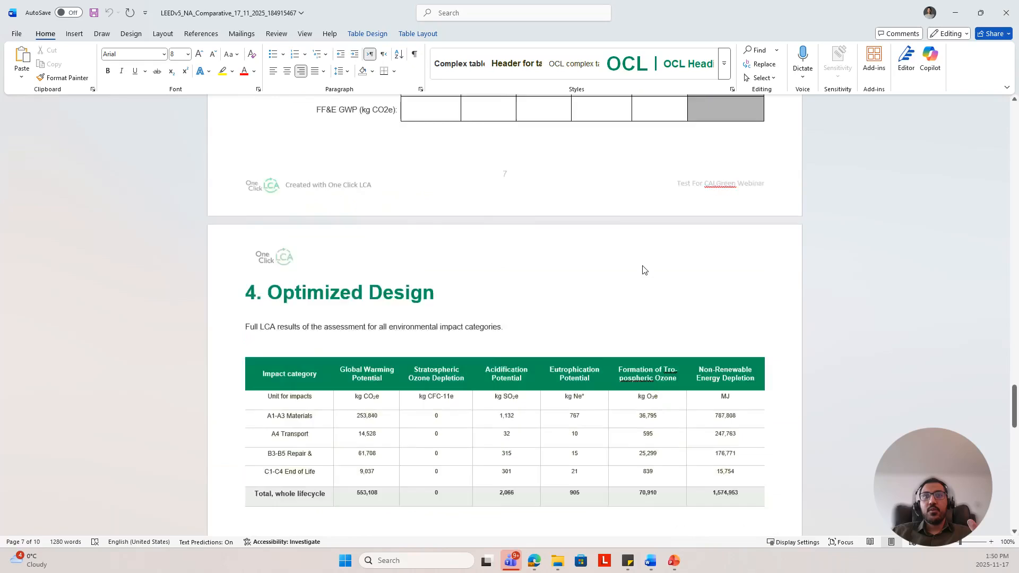
scroll(642, 264, up, 7)
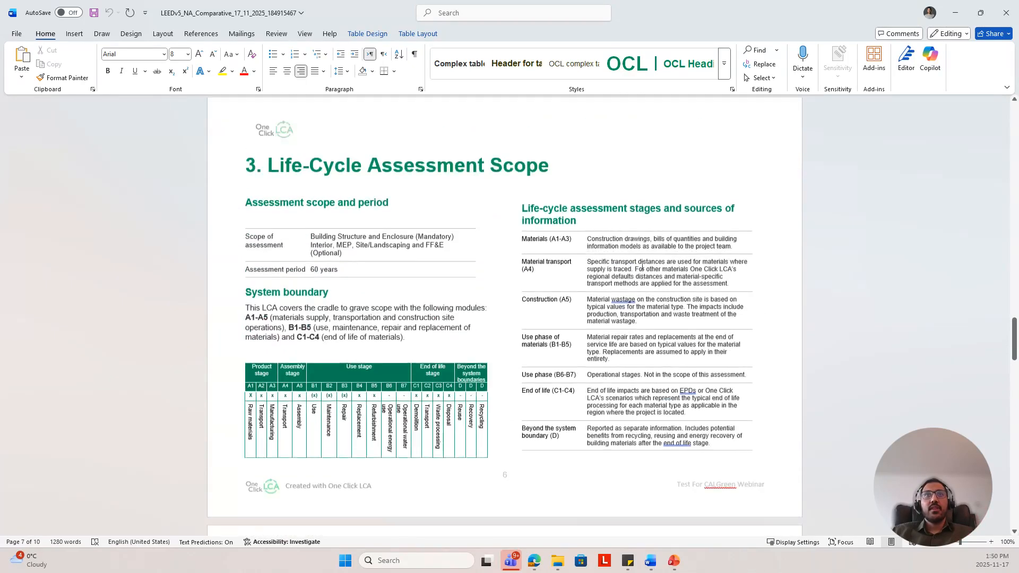
scroll(641, 270, up, 8)
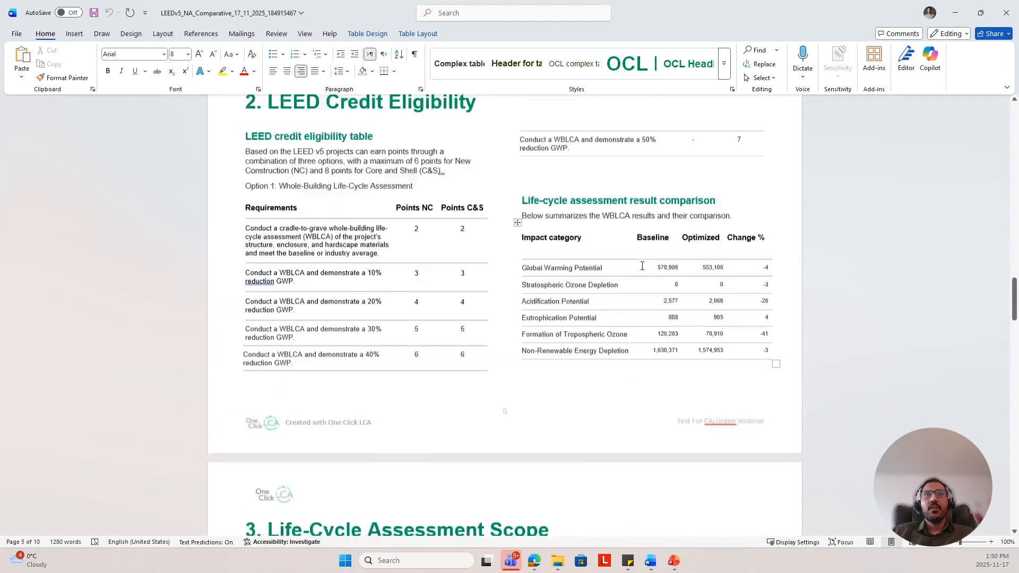
click(955, 13)
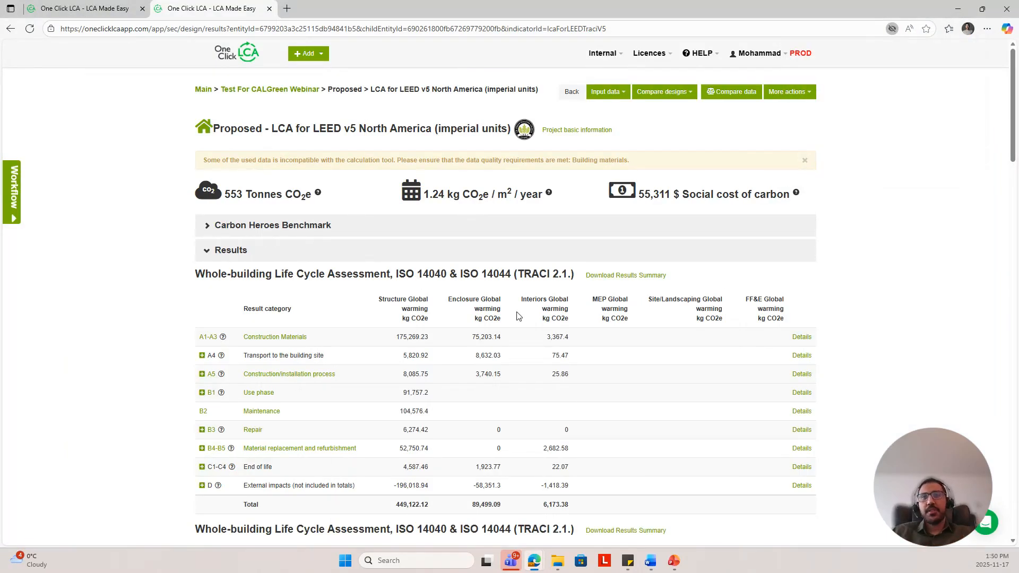
scroll(509, 336, down, 2)
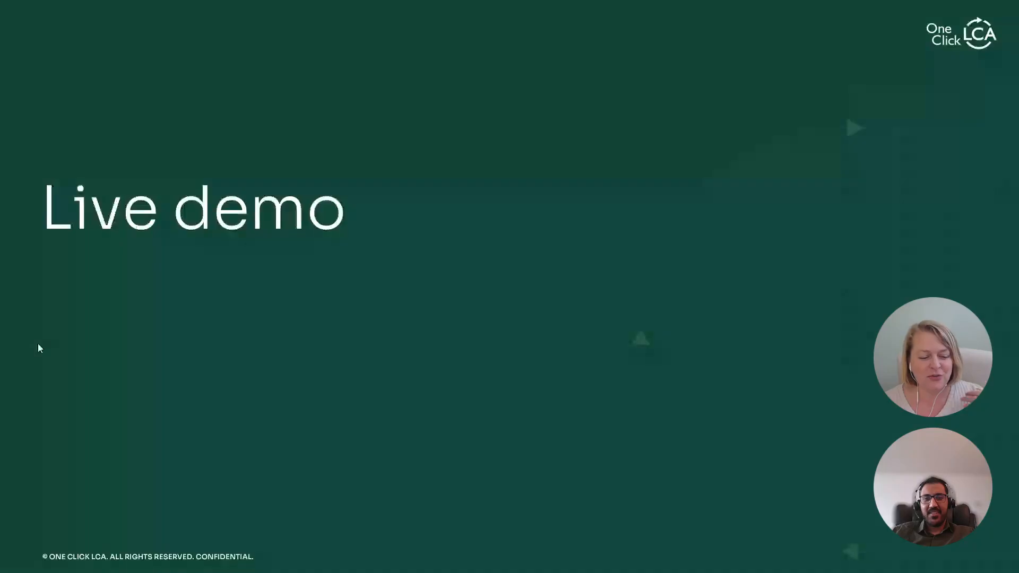
click(686, 282)
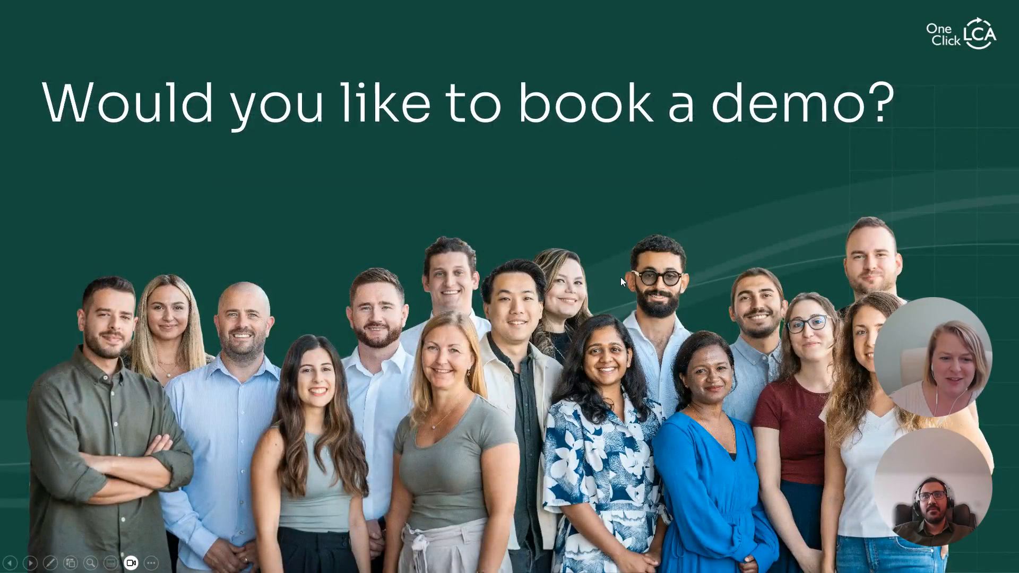